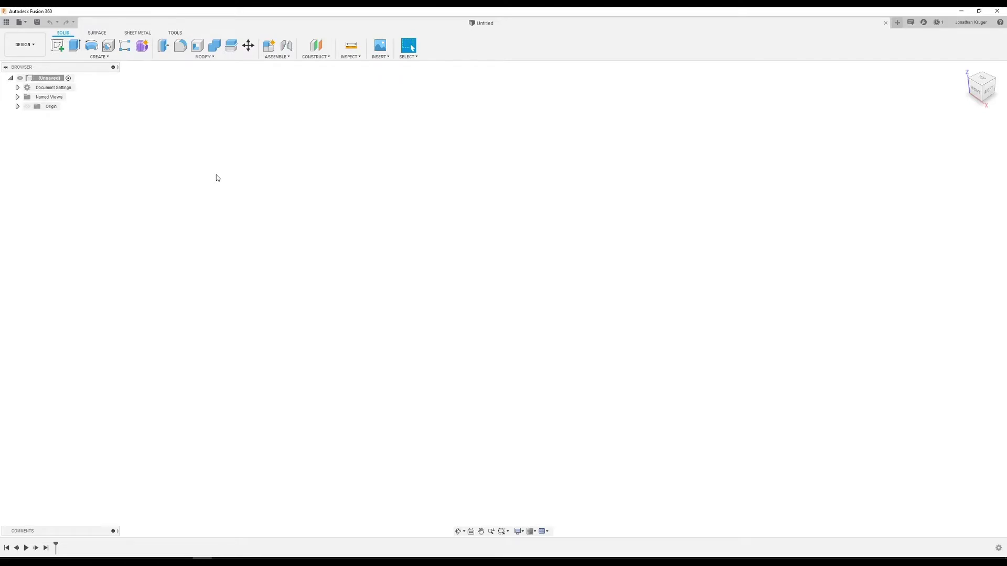
- Start a new form and sketch a circle centred on the origin on the horizontal plane
{"action": "left_click", "coordinate": [25, 45]}
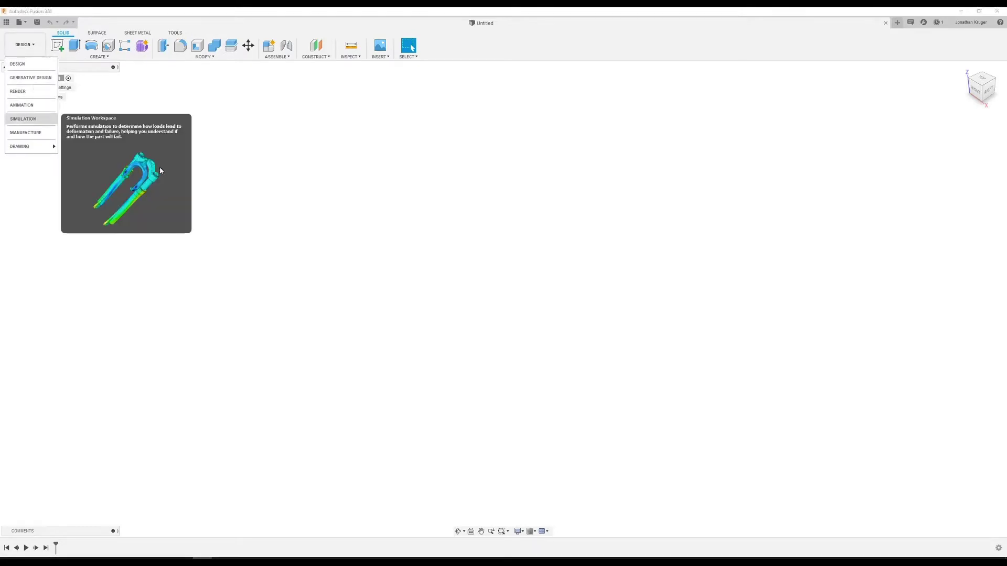
{"action": "left_click", "coordinate": [143, 50]}
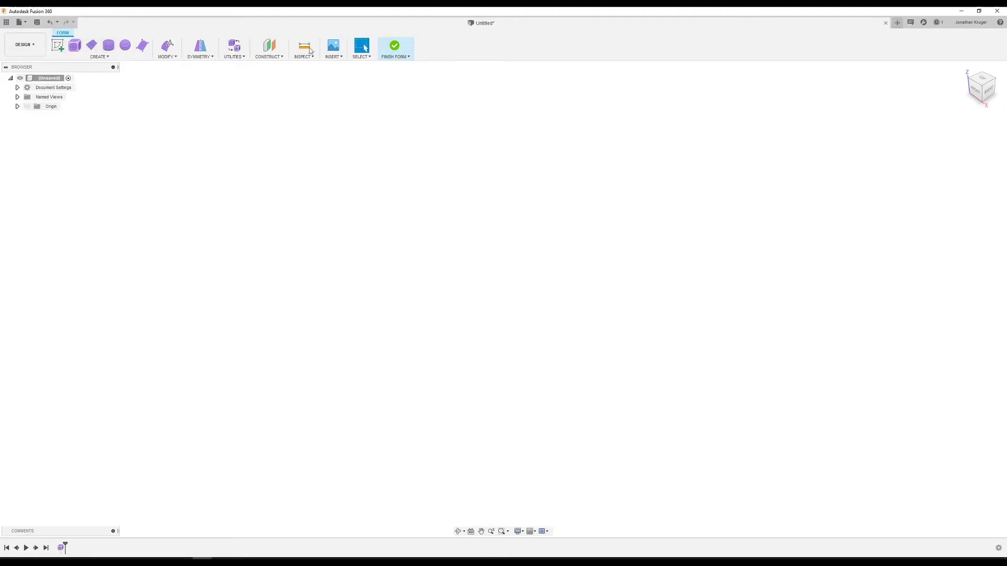
{"action": "left_click", "coordinate": [59, 46]}
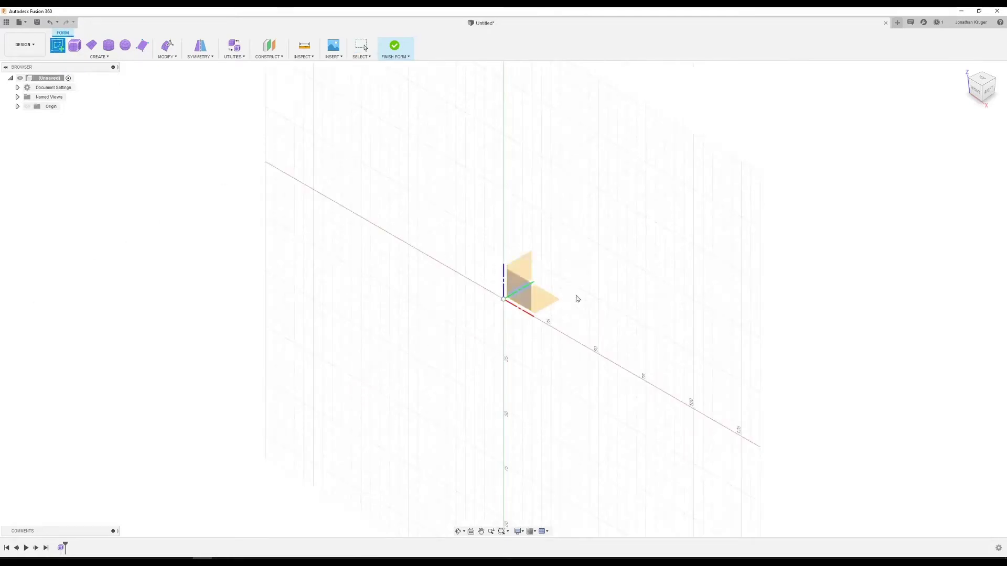
{"action": "left_click", "coordinate": [543, 300]}
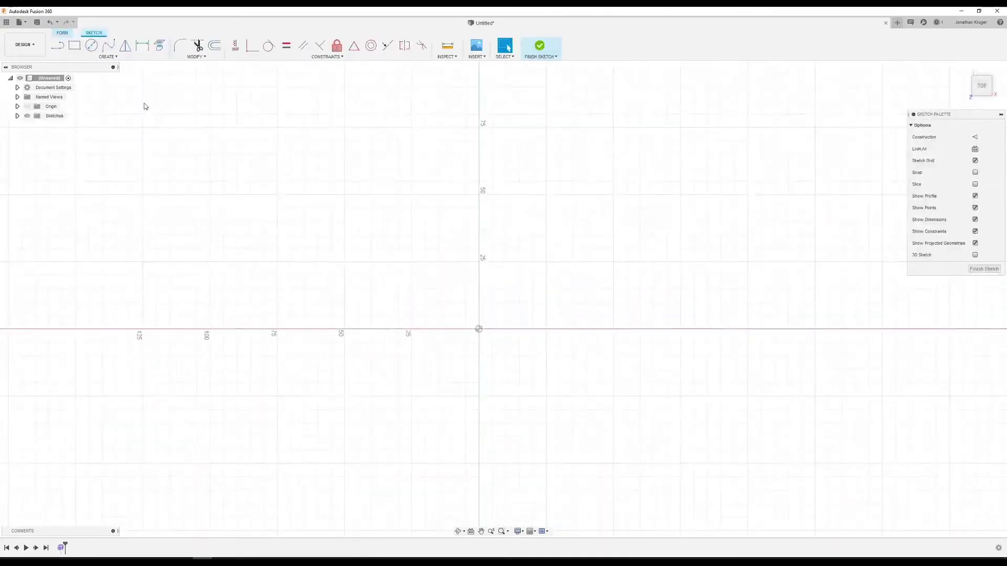
{"action": "left_click", "coordinate": [91, 45]}
{"action": "left_click", "coordinate": [479, 329]}
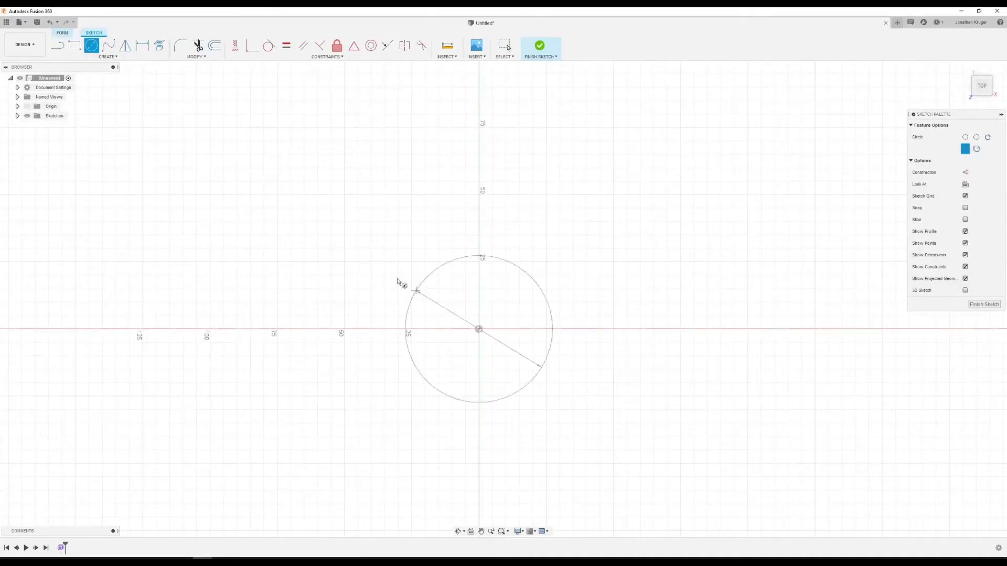
{"action": "left_click", "coordinate": [365, 242]}
{"action": "left_click", "coordinate": [540, 46]}
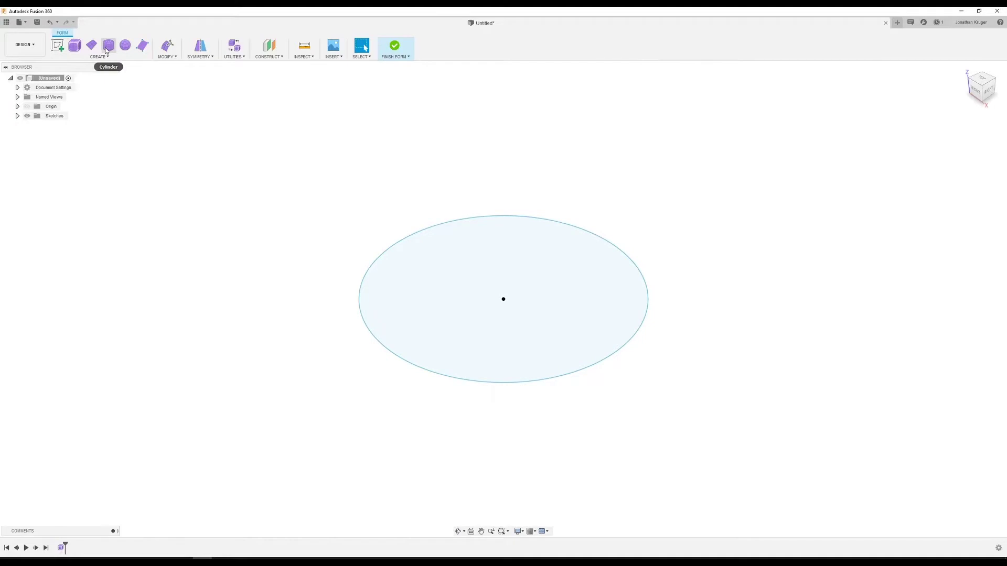
- Extrude the sketched circle about 71 mm upward as a T-spline surface with 11 faces around and 6 front faces
{"action": "left_click", "coordinate": [99, 56]}
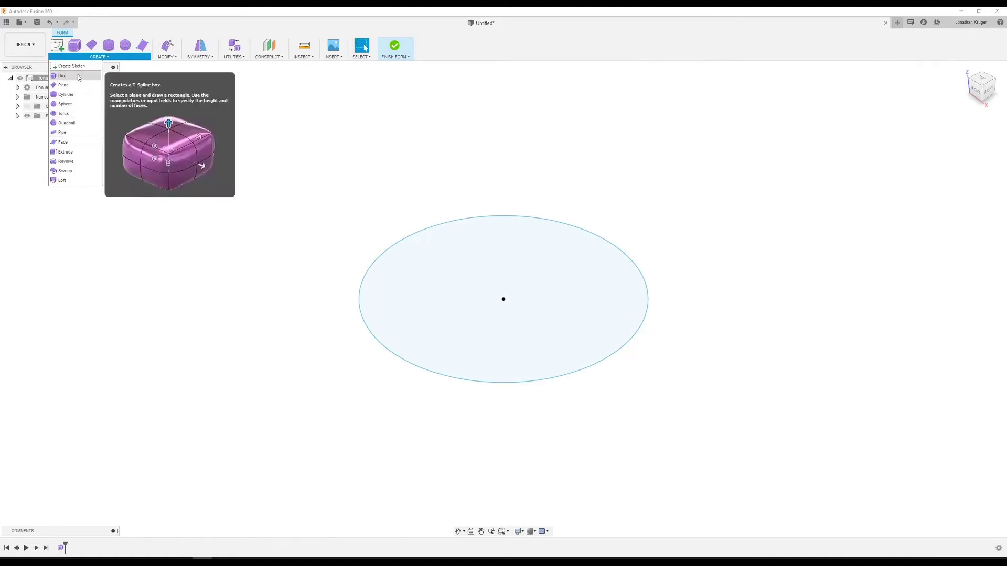
{"action": "left_click", "coordinate": [68, 152]}
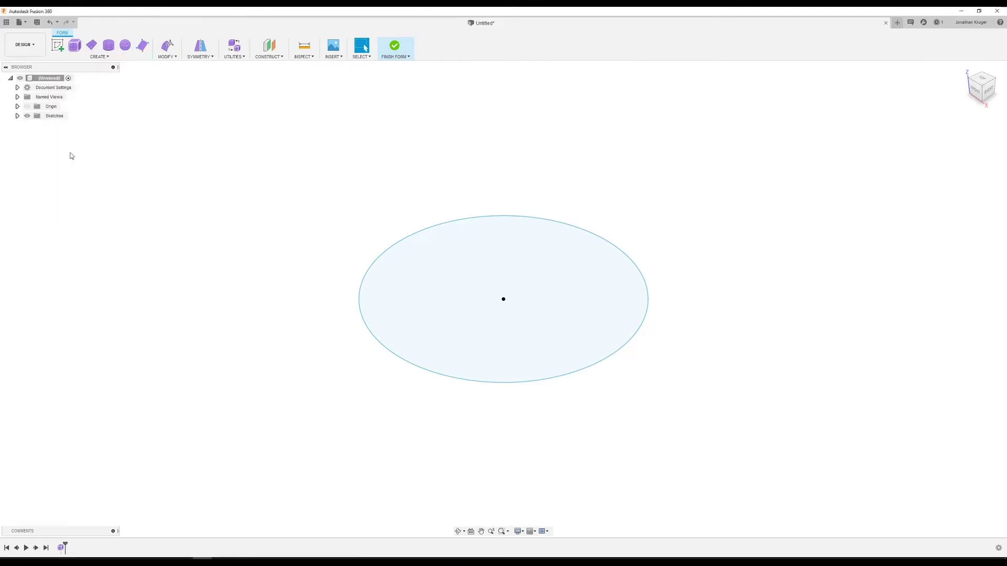
{"action": "left_click", "coordinate": [492, 218]}
{"action": "left_click_drag", "start_coordinate": [507, 297], "coordinate": [504, 178]}
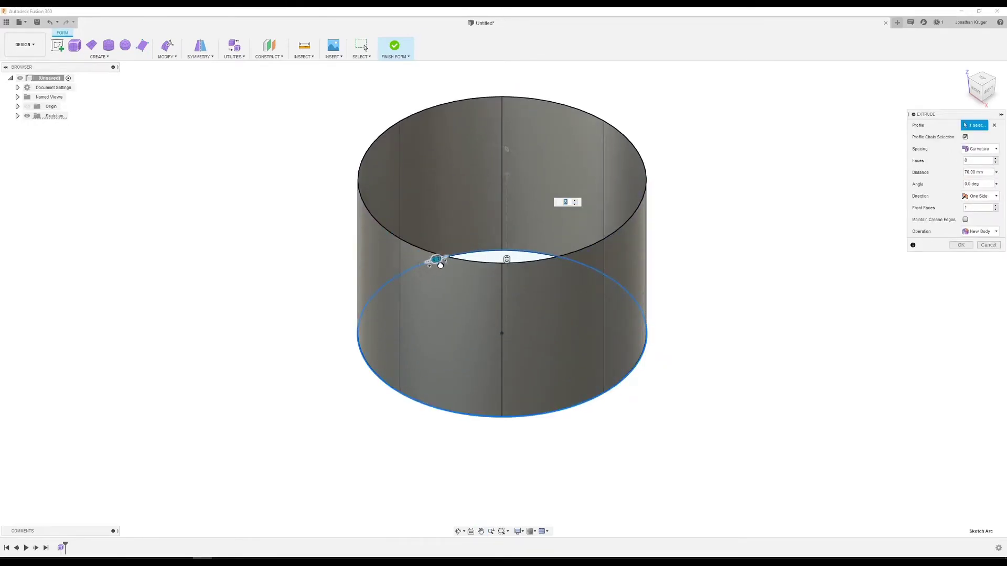
{"action": "left_click_drag", "start_coordinate": [435, 261], "coordinate": [404, 289]}
{"action": "mouse_move", "coordinate": [507, 268]}
{"action": "left_mouse_down"}
{"action": "mouse_move", "coordinate": [506, 231]}
{"action": "mouse_move", "coordinate": [506, 257]}
{"action": "left_mouse_up"}
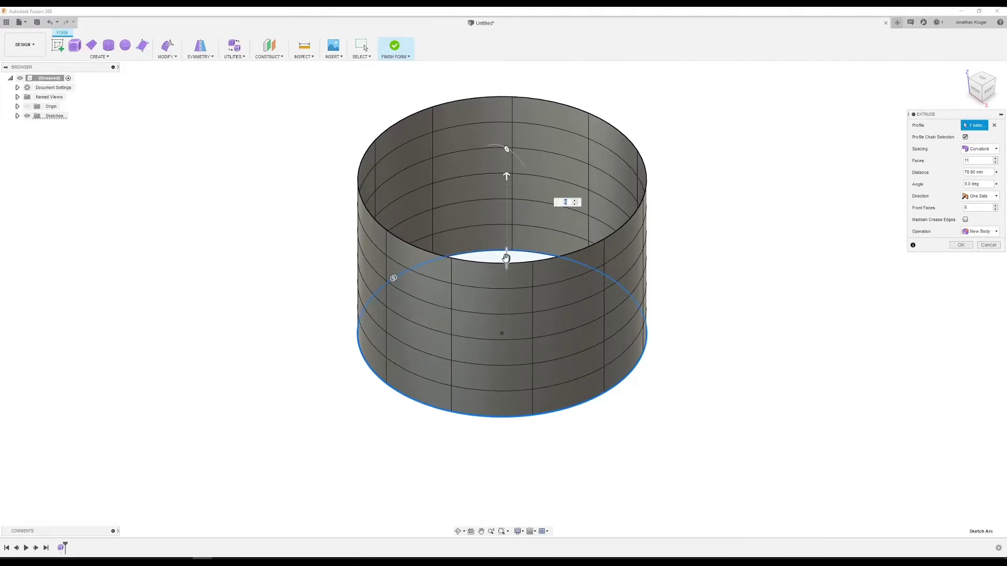
- Stretch the T-spline extrusion upward to a distance of 240 mm
{"action": "left_click", "coordinate": [989, 90]}
{"action": "scroll", "coordinate": [555, 362], "scroll_direction": "down", "scroll_amount": 3}
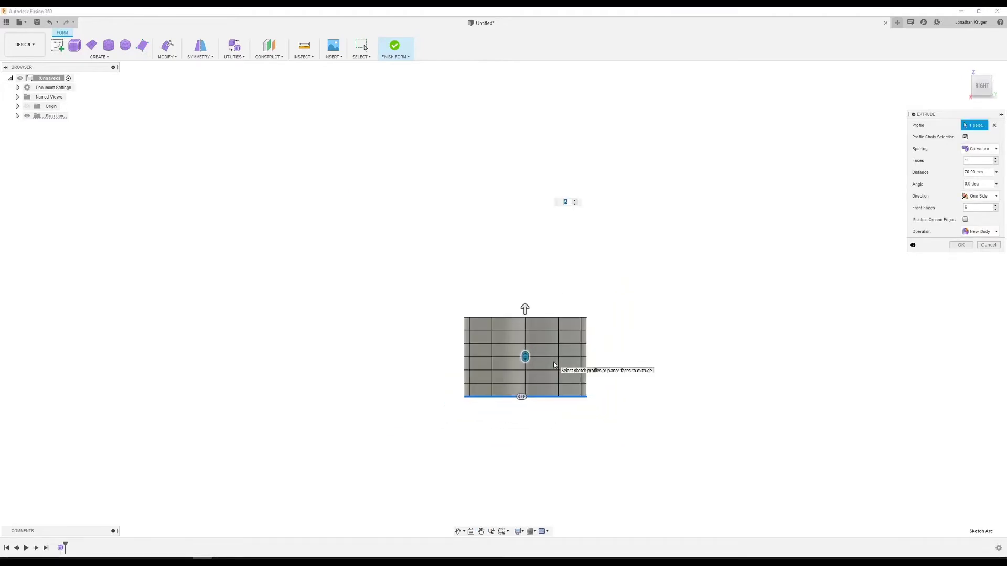
{"action": "left_click_drag", "start_coordinate": [524, 307], "coordinate": [524, 112]}
{"action": "middle_click_drag", "start_coordinate": [524, 112], "coordinate": [471, 137]}
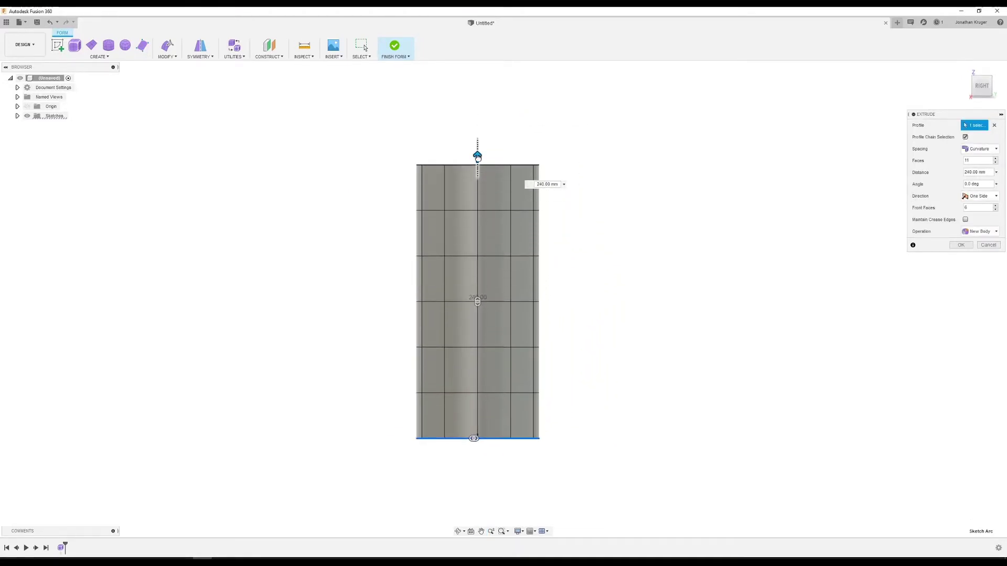
- Try several face counts around the extruded cylinder and settle on 6 faces
{"action": "mouse_move", "coordinate": [472, 440]}
{"action": "left_mouse_down"}
{"action": "mouse_move", "coordinate": [490, 437]}
{"action": "mouse_move", "coordinate": [463, 437]}
{"action": "left_mouse_up"}
{"action": "middle_click_drag", "start_coordinate": [414, 474], "coordinate": [440, 465], "text": "shift"}
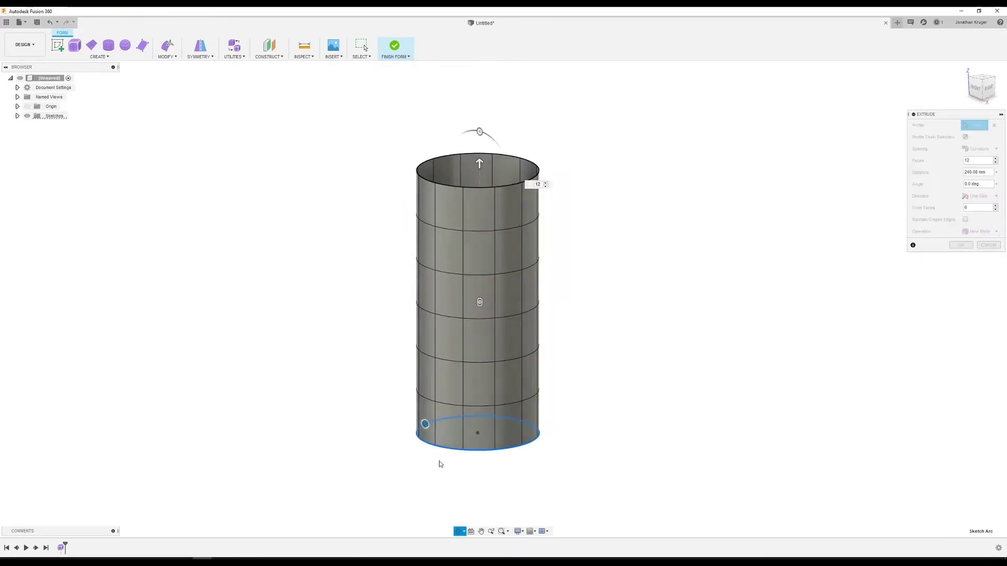
{"action": "left_click_drag", "start_coordinate": [425, 427], "coordinate": [482, 450]}
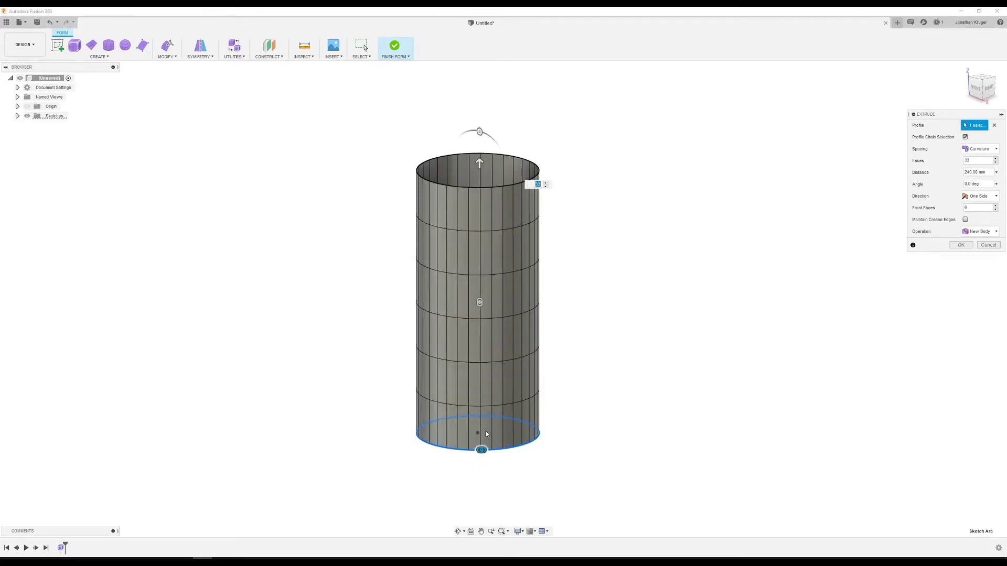
{"action": "left_click_drag", "start_coordinate": [449, 451], "coordinate": [539, 430]}
{"action": "middle_click_drag", "start_coordinate": [539, 430], "coordinate": [562, 476], "text": "shift"}
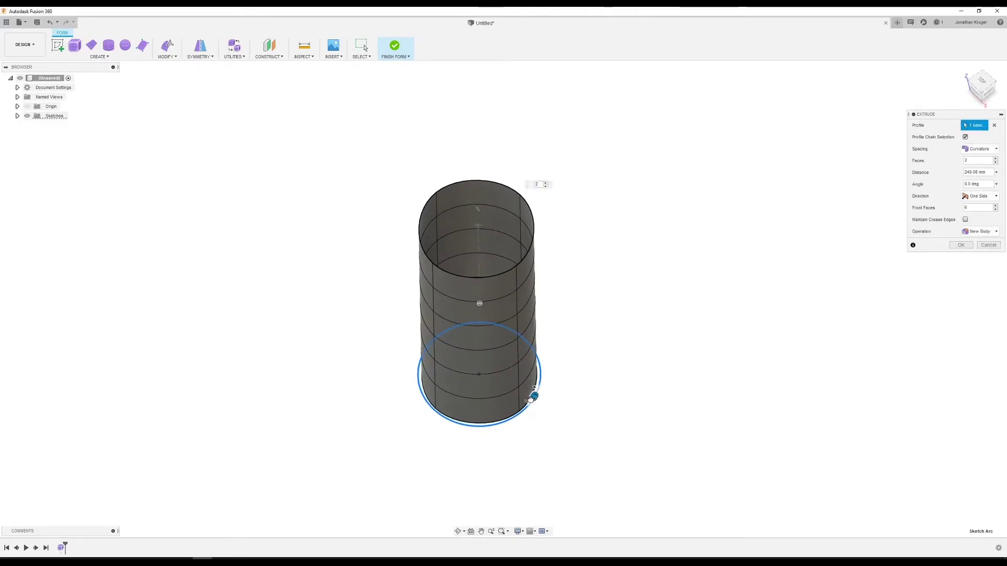
{"action": "left_click_drag", "start_coordinate": [542, 391], "coordinate": [526, 348]}
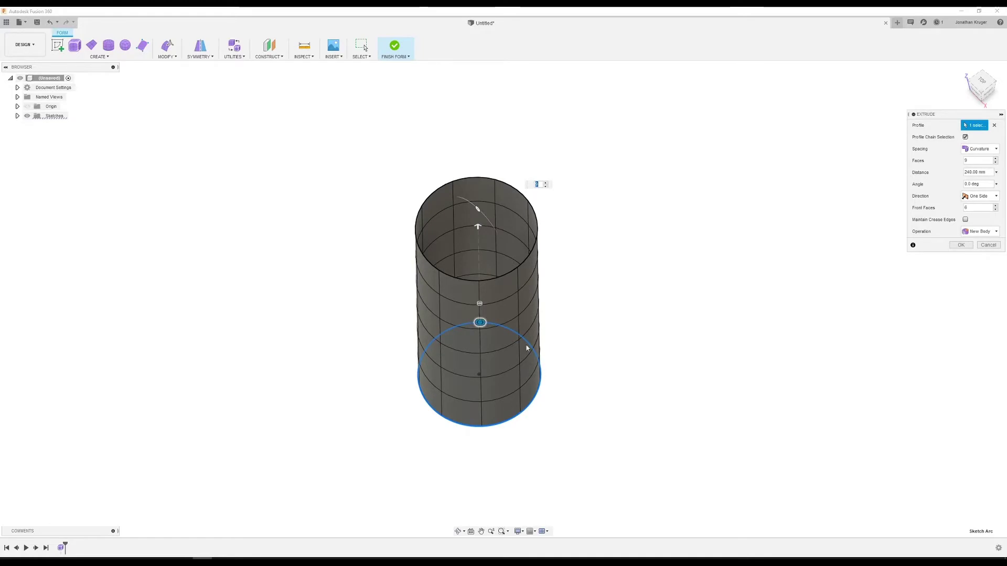
{"action": "middle_click_drag", "start_coordinate": [526, 348], "coordinate": [566, 389], "text": "shift"}
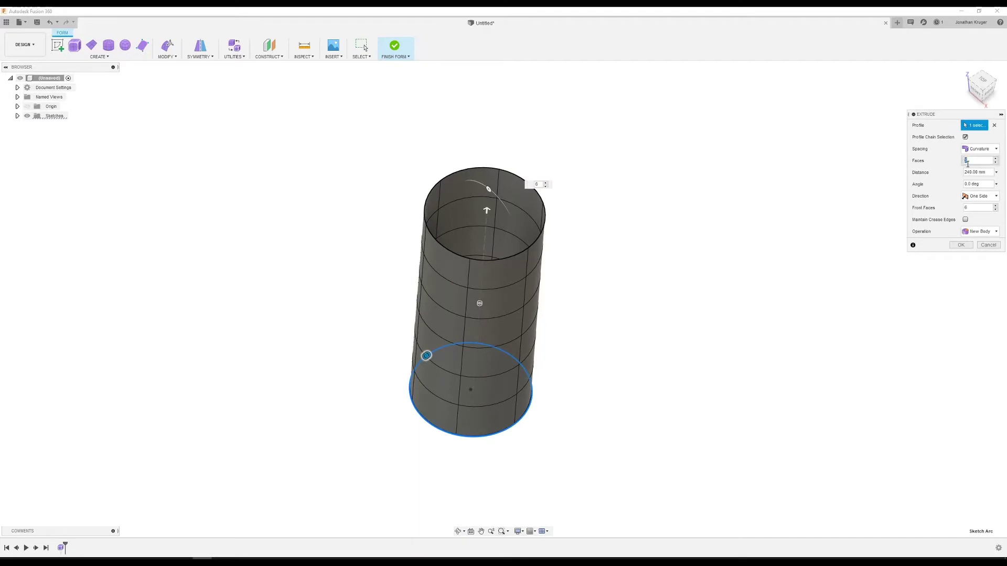
- Reduce the extrusion's front faces to 5 and complete the T-spline cylinder
{"action": "left_click_drag", "start_coordinate": [967, 123], "coordinate": [708, 131]}
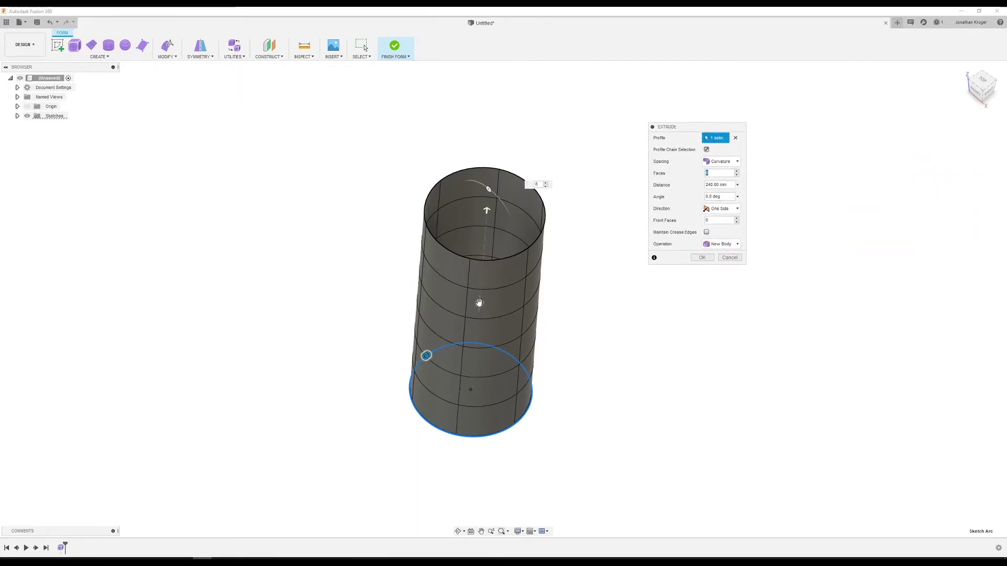
{"action": "left_click_drag", "start_coordinate": [479, 310], "coordinate": [477, 363]}
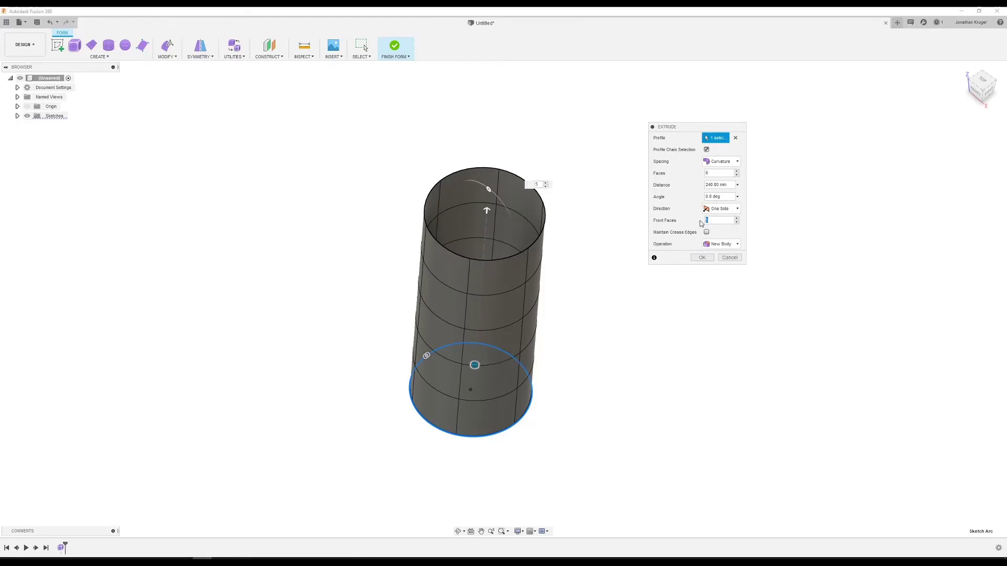
{"action": "left_click", "coordinate": [703, 258]}
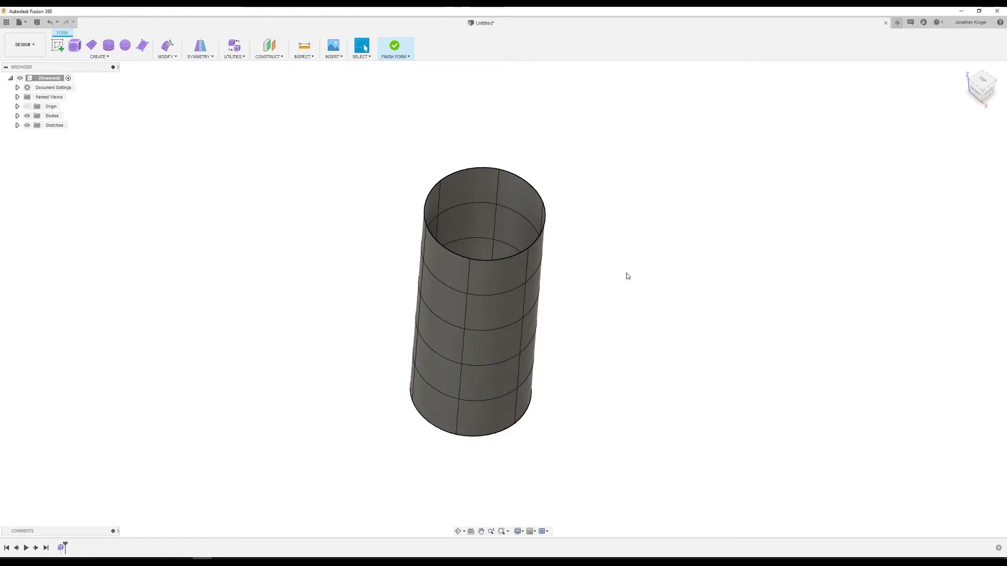
- Select the second and fourth faces of the cylinder's front column and start Edit Form on them
{"action": "mouse_move", "coordinate": [624, 274]}
{"action": "middle_mouse_down", "text": "shift"}
{"action": "mouse_move", "coordinate": [629, 315]}
{"action": "mouse_move", "coordinate": [630, 294]}
{"action": "mouse_move", "coordinate": [650, 319]}
{"action": "mouse_move", "coordinate": [613, 279]}
{"action": "mouse_move", "coordinate": [617, 288]}
{"action": "middle_mouse_up", "text": "shift"}
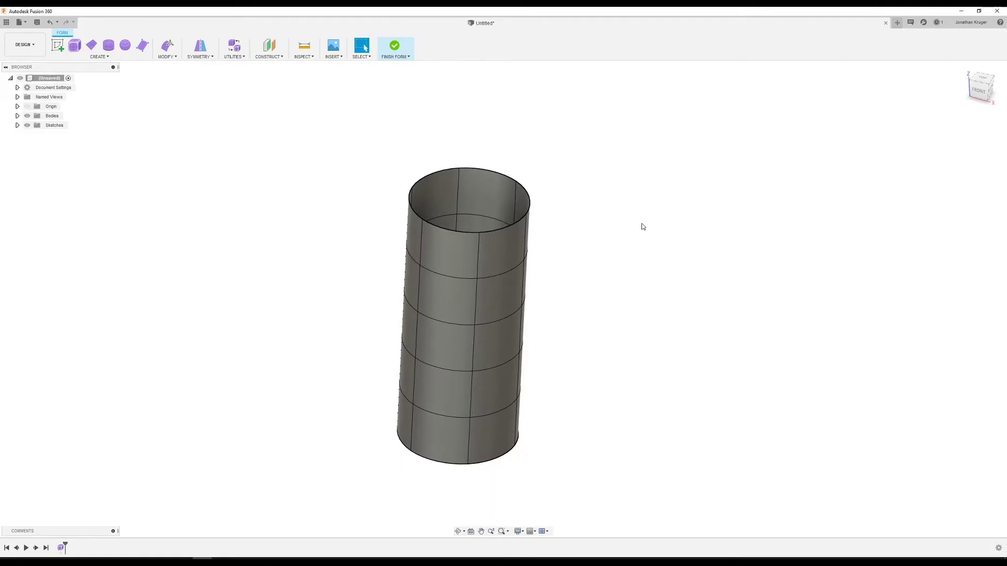
{"action": "left_click", "coordinate": [441, 392]}
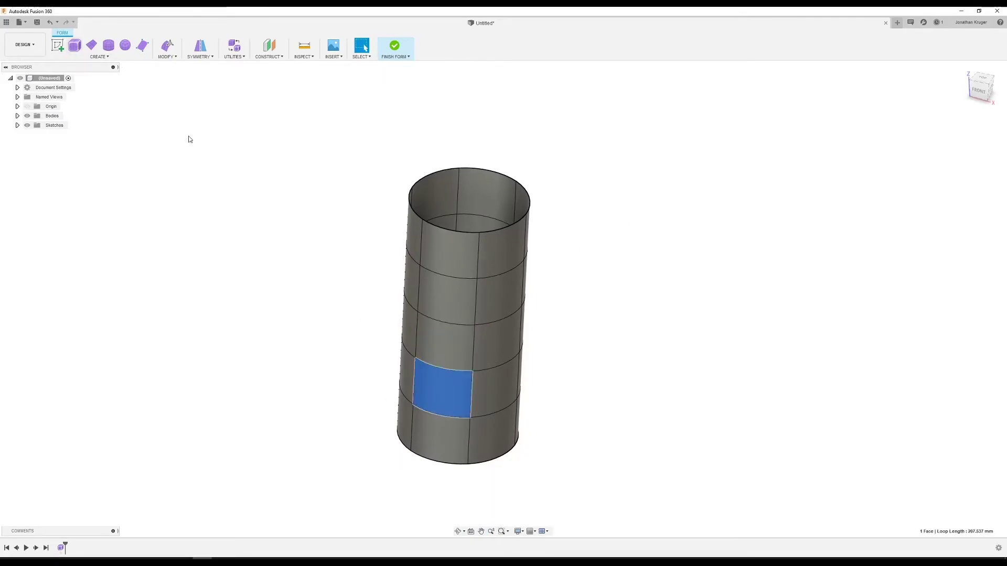
{"action": "left_click", "coordinate": [983, 94]}
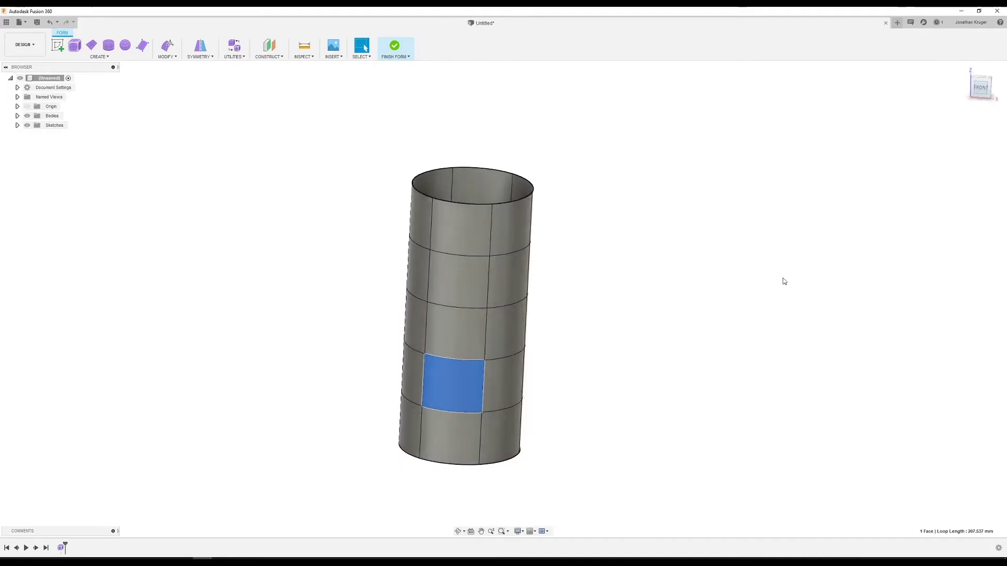
{"action": "left_click", "coordinate": [469, 275], "text": "shift"}
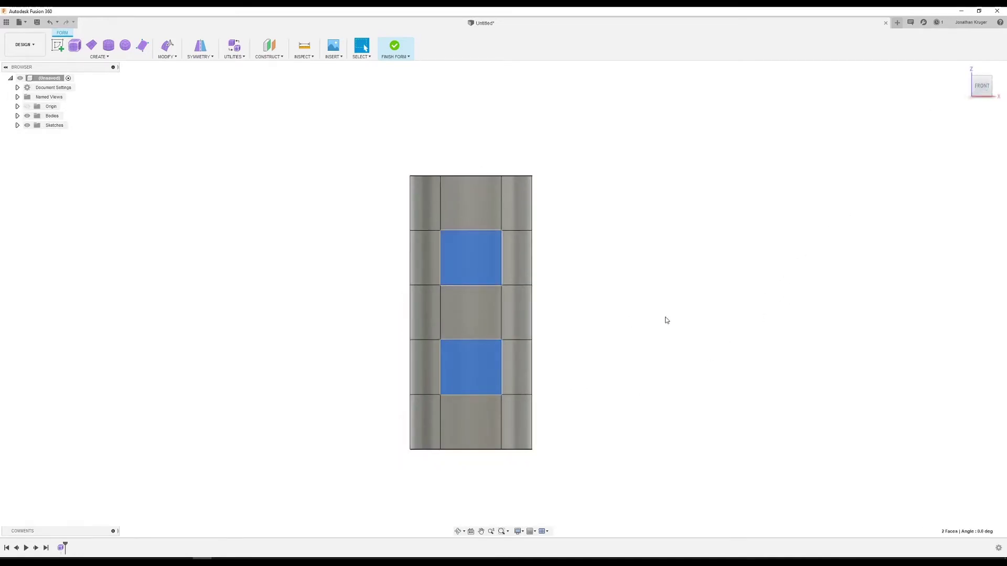
{"action": "mouse_move", "coordinate": [666, 320]}
{"action": "middle_mouse_down", "text": "shift"}
{"action": "mouse_move", "coordinate": [589, 319]}
{"action": "mouse_move", "coordinate": [661, 319]}
{"action": "middle_mouse_up", "text": "shift"}
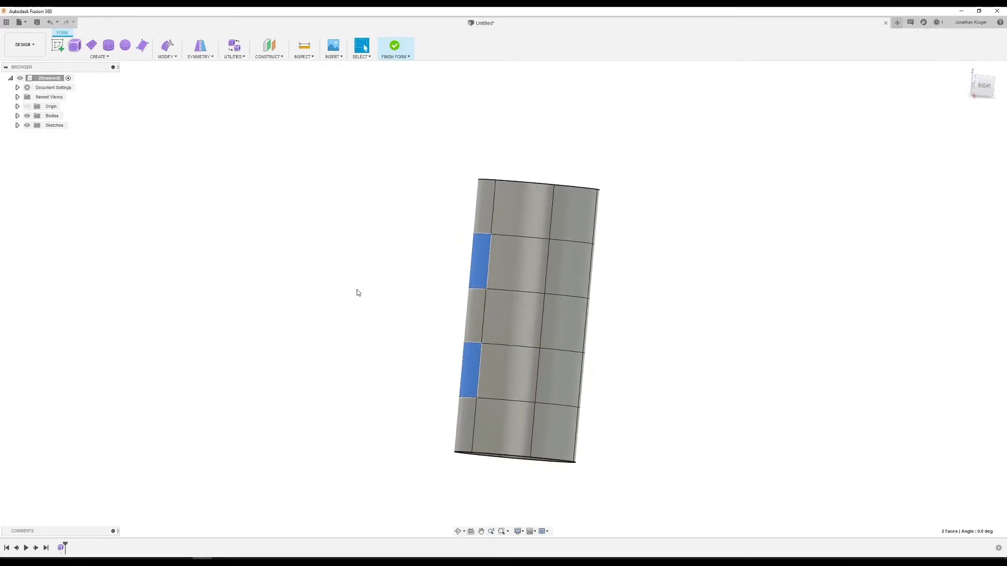
{"action": "right_click", "coordinate": [355, 290]}
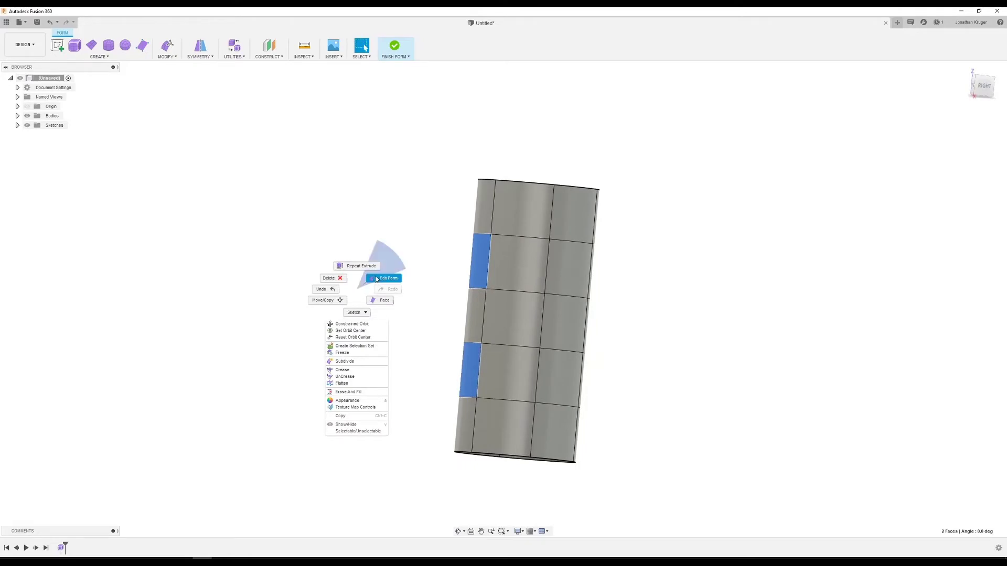
{"action": "left_click", "coordinate": [376, 279]}
- Reselect the same two front faces and pull them slightly outward from the cylinder wall
{"action": "left_click", "coordinate": [174, 58]}
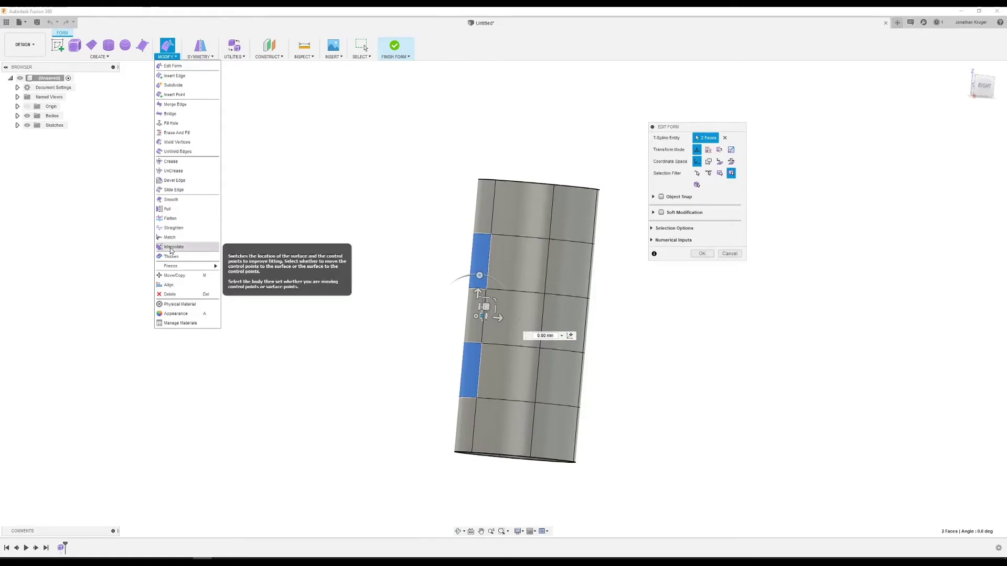
{"action": "left_click", "coordinate": [456, 306]}
{"action": "left_click", "coordinate": [478, 265]}
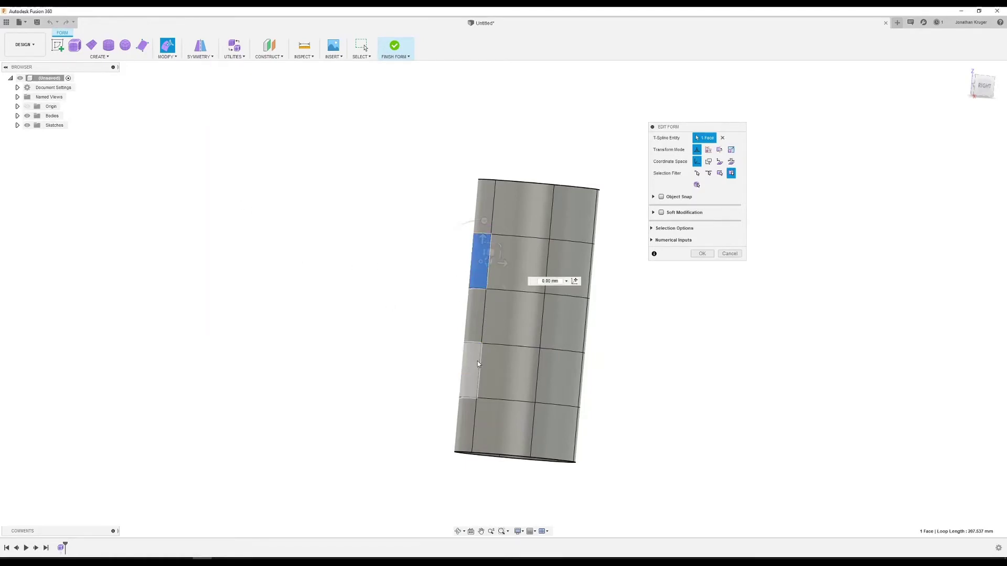
{"action": "left_click", "coordinate": [474, 367], "text": "shift"}
{"action": "mouse_move", "coordinate": [500, 318]}
{"action": "left_mouse_down"}
{"action": "mouse_move", "coordinate": [478, 317]}
{"action": "mouse_move", "coordinate": [501, 318]}
{"action": "left_mouse_up"}
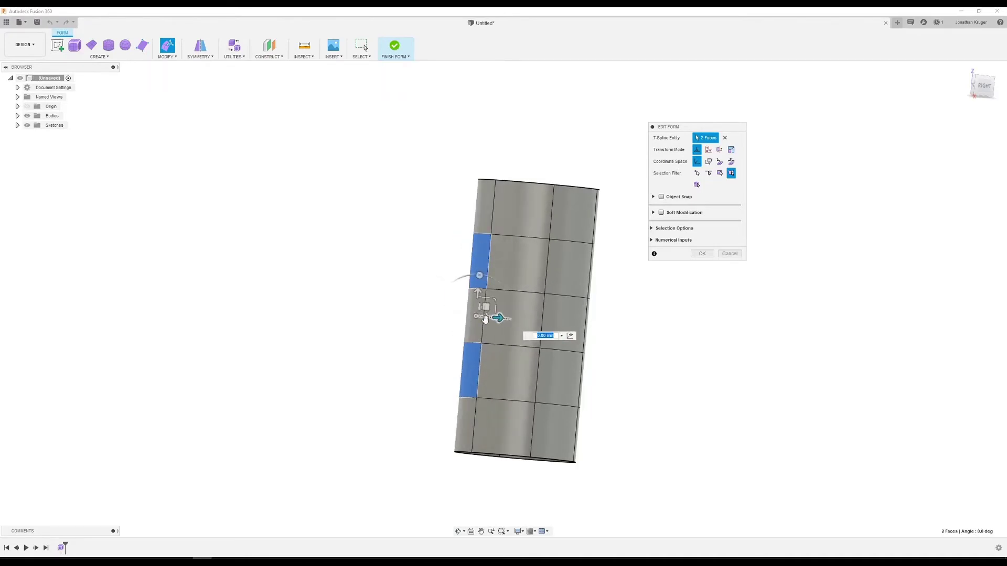
{"action": "middle_click_drag", "start_coordinate": [485, 318], "coordinate": [366, 283], "text": "shift"}
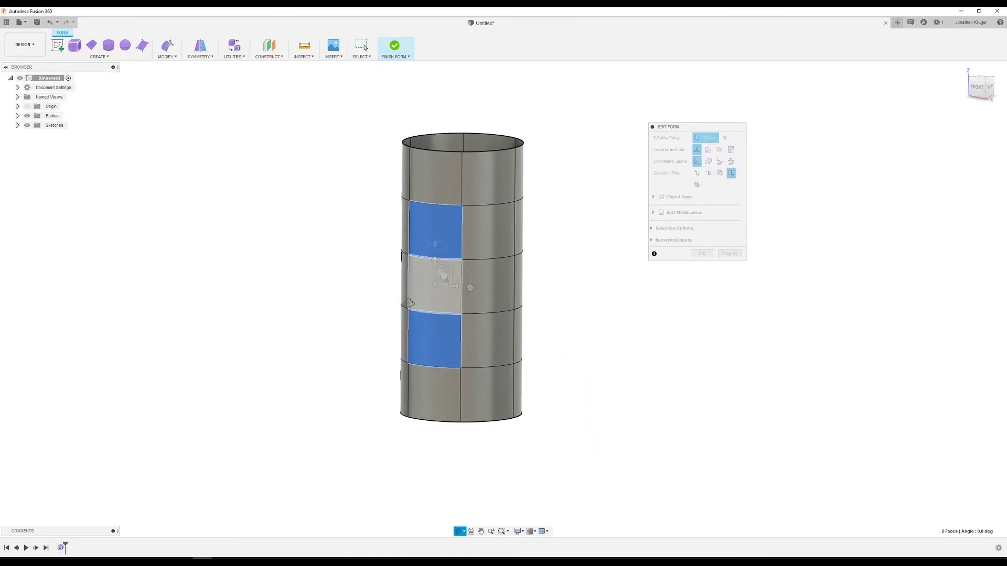
{"action": "mouse_move", "coordinate": [449, 281]}
{"action": "middle_mouse_down", "text": "shift"}
{"action": "mouse_move", "coordinate": [382, 308]}
{"action": "mouse_move", "coordinate": [447, 287]}
{"action": "middle_mouse_up", "text": "shift"}
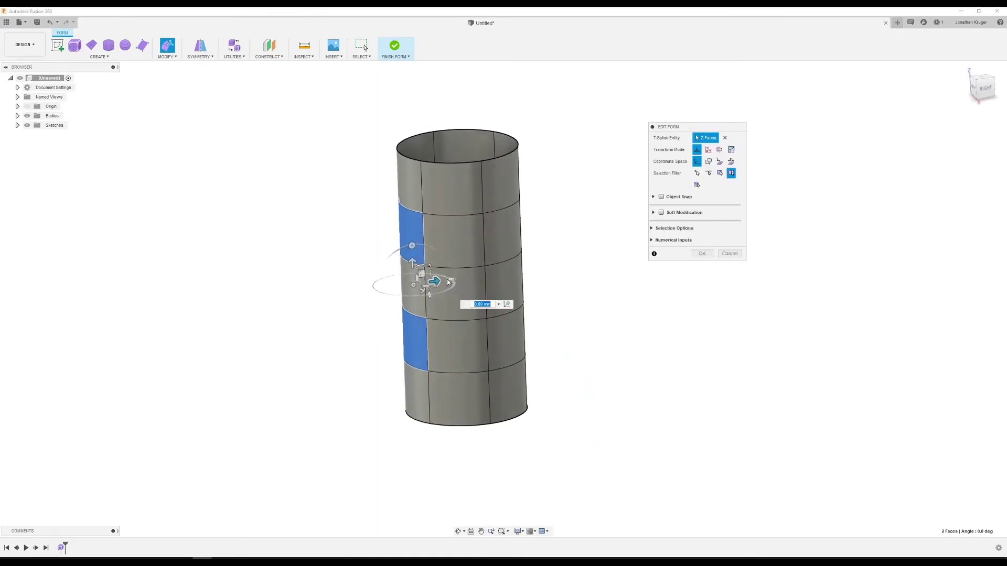
{"action": "mouse_move", "coordinate": [435, 282]}
{"action": "left_mouse_down"}
{"action": "mouse_move", "coordinate": [419, 282]}
{"action": "mouse_move", "coordinate": [433, 281]}
{"action": "left_mouse_up"}
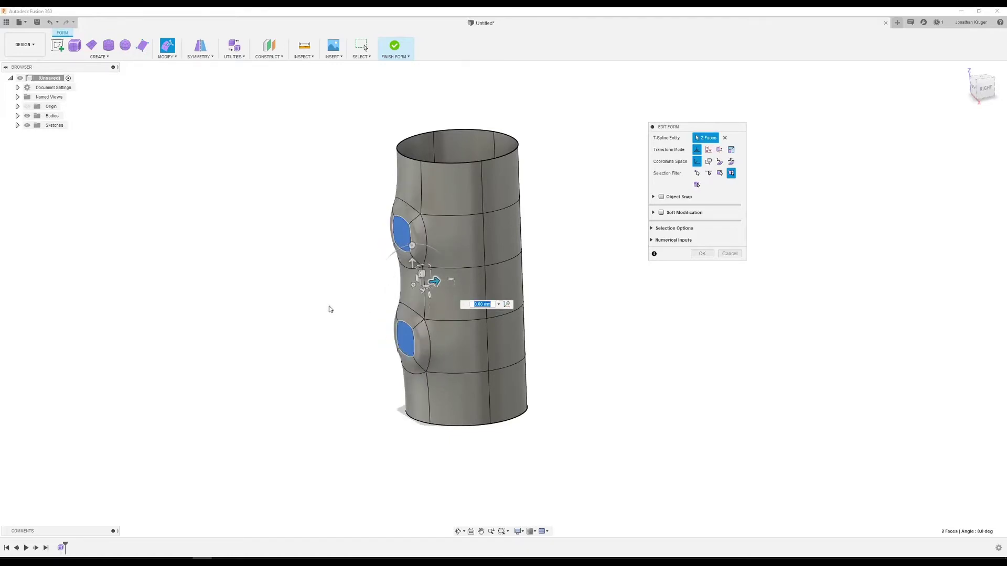
- Try pulling the two selected faces far outward and downward into long protrusions, and undo that move
{"action": "mouse_move", "coordinate": [330, 309]}
{"action": "middle_mouse_down", "text": "shift"}
{"action": "mouse_move", "coordinate": [355, 292]}
{"action": "mouse_move", "coordinate": [396, 293]}
{"action": "mouse_move", "coordinate": [320, 305]}
{"action": "mouse_move", "coordinate": [349, 312]}
{"action": "middle_mouse_up", "text": "shift"}
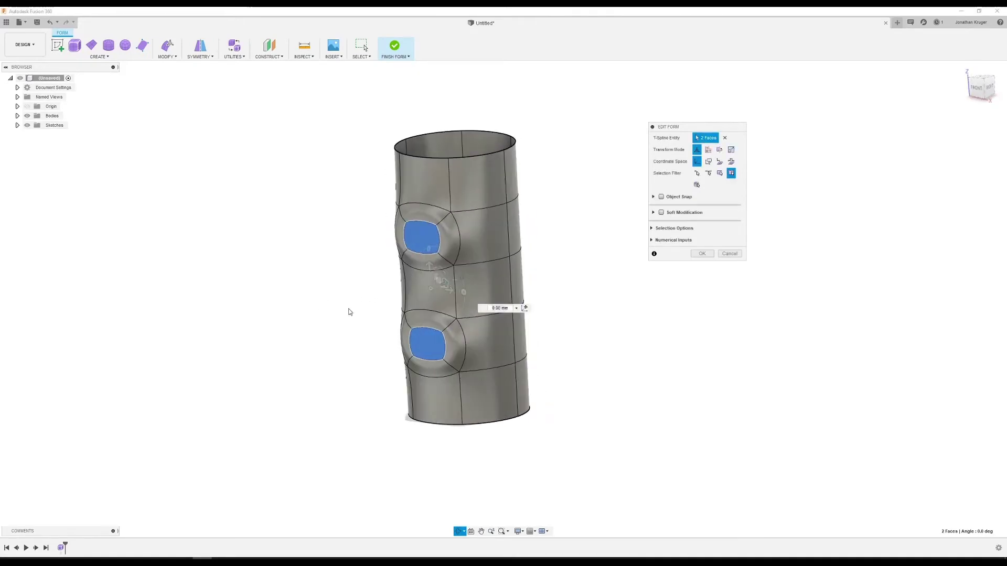
{"action": "left_click_drag", "start_coordinate": [430, 288], "coordinate": [435, 276]}
{"action": "middle_click_drag", "start_coordinate": [448, 299], "coordinate": [415, 277], "text": "shift"}
{"action": "left_click_drag", "start_coordinate": [416, 277], "coordinate": [352, 313]}
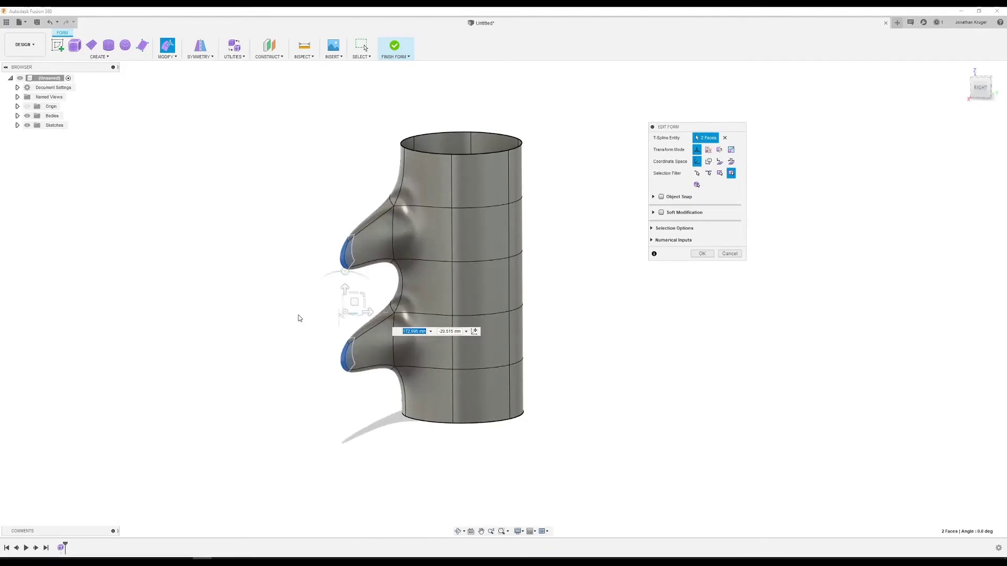
{"action": "middle_click_drag", "start_coordinate": [298, 318], "coordinate": [340, 304], "text": "shift"}
{"action": "key", "text": "ctrl+z"}
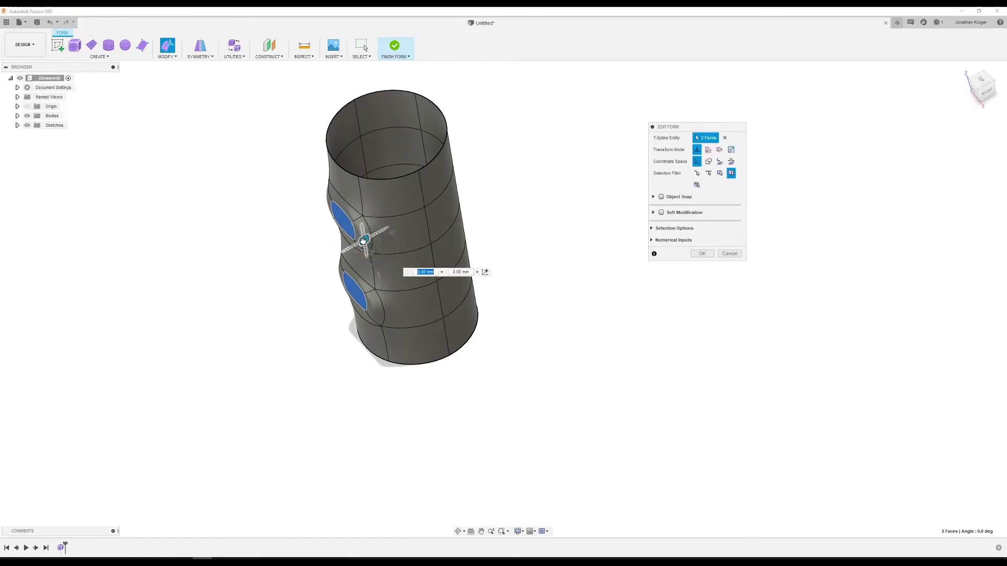
- Pull the two selected front faces about 3.5 mm further outward from the cylinder wall and accept the edit
{"action": "mouse_move", "coordinate": [364, 240]}
{"action": "left_mouse_down"}
{"action": "mouse_move", "coordinate": [382, 231]}
{"action": "mouse_move", "coordinate": [367, 248]}
{"action": "left_mouse_up"}
{"action": "middle_click_drag", "start_coordinate": [354, 282], "coordinate": [336, 246], "text": "shift"}
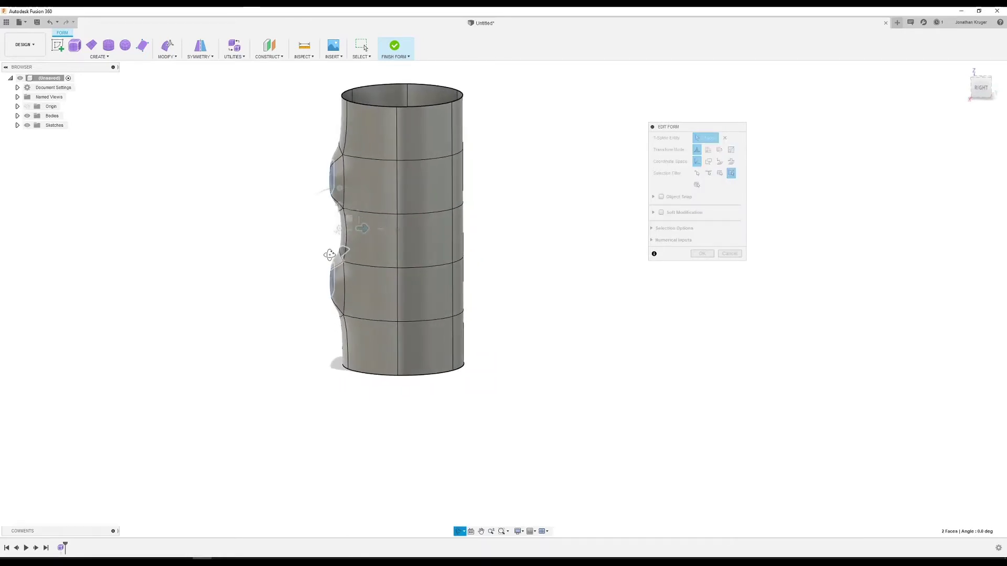
{"action": "mouse_move", "coordinate": [362, 229]}
{"action": "left_mouse_down"}
{"action": "mouse_move", "coordinate": [349, 215]}
{"action": "mouse_move", "coordinate": [349, 224]}
{"action": "left_mouse_up"}
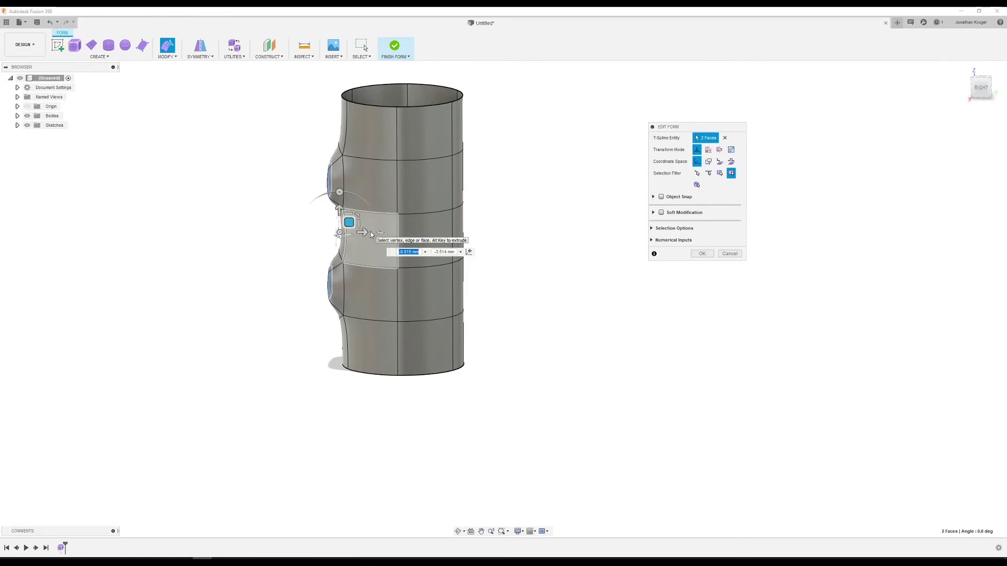
{"action": "middle_click_drag", "start_coordinate": [301, 308], "coordinate": [328, 327], "text": "shift"}
{"action": "right_click", "coordinate": [253, 292]}
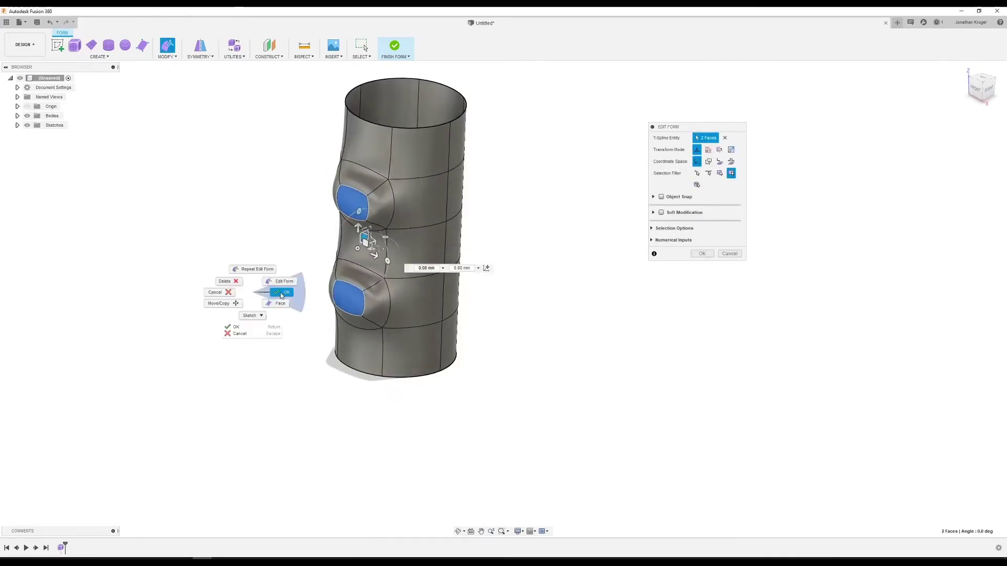
{"action": "left_click", "coordinate": [283, 293]}
- Select the horizontal edge loop directly above the lower bump and scale it inward with Edit Form to narrow the cylinder there
{"action": "middle_click_drag", "start_coordinate": [422, 212], "coordinate": [422, 278]}
{"action": "middle_click_drag", "start_coordinate": [535, 272], "coordinate": [500, 281], "text": "shift"}
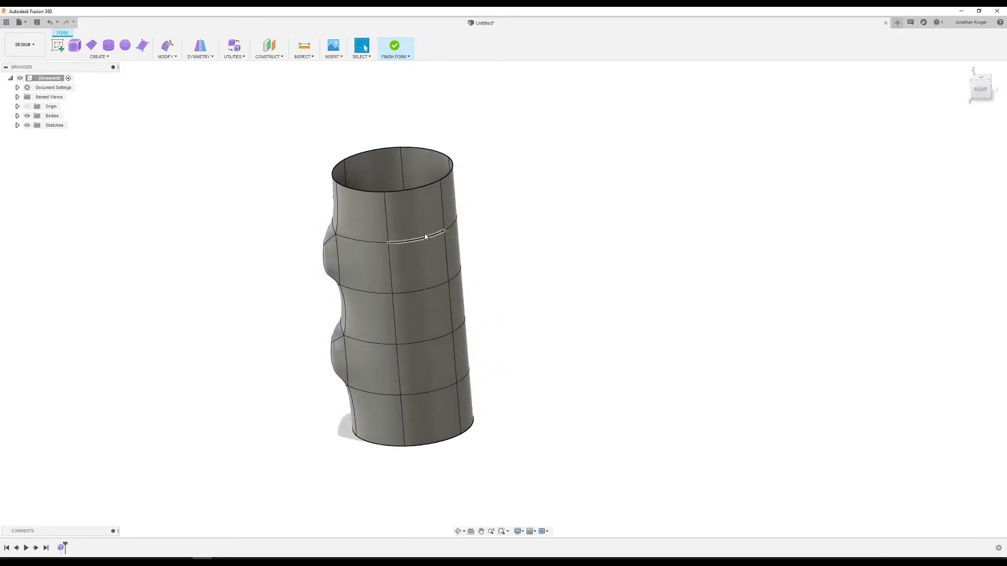
{"action": "double_click", "coordinate": [421, 343]}
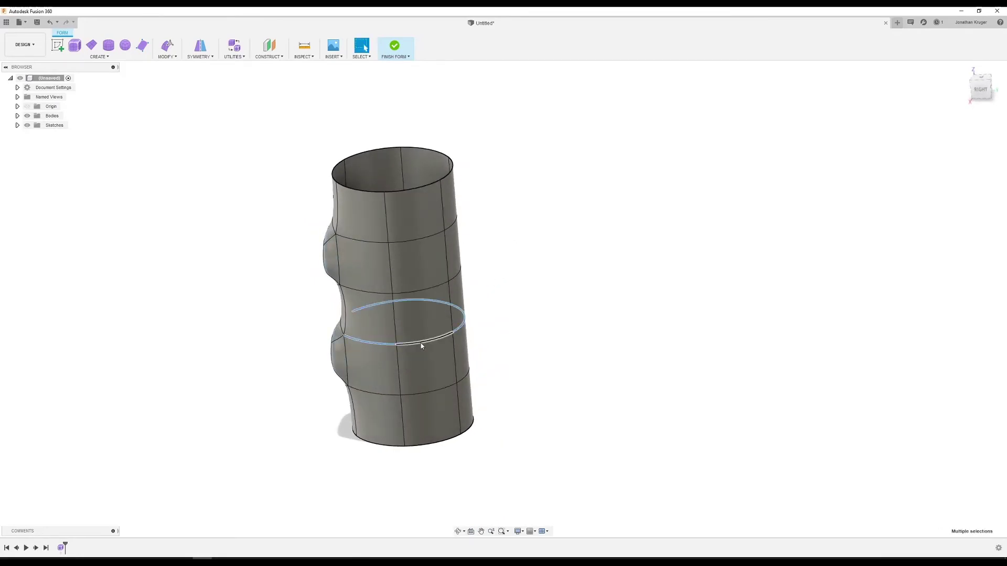
{"action": "mouse_move", "coordinate": [263, 339]}
{"action": "middle_mouse_down", "text": "shift"}
{"action": "mouse_move", "coordinate": [301, 346]}
{"action": "mouse_move", "coordinate": [275, 341]}
{"action": "middle_mouse_up", "text": "shift"}
{"action": "right_click", "coordinate": [275, 341]}
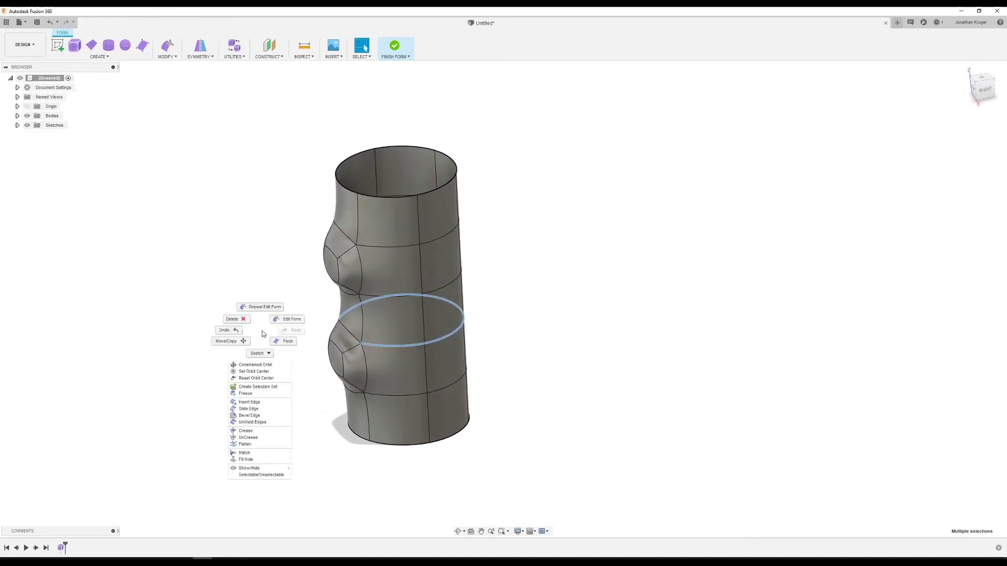
{"action": "left_click", "coordinate": [288, 318]}
{"action": "left_click_drag", "start_coordinate": [433, 316], "coordinate": [395, 323]}
- Try adjusting the two middle horizontal edge loops together in Edit Form, and clear the selection
{"action": "mouse_move", "coordinate": [381, 325]}
{"action": "middle_mouse_down", "text": "shift"}
{"action": "mouse_move", "coordinate": [328, 347]}
{"action": "mouse_move", "coordinate": [322, 324]}
{"action": "mouse_move", "coordinate": [317, 338]}
{"action": "mouse_move", "coordinate": [373, 317]}
{"action": "middle_mouse_up", "text": "shift"}
{"action": "double_click", "coordinate": [373, 314]}
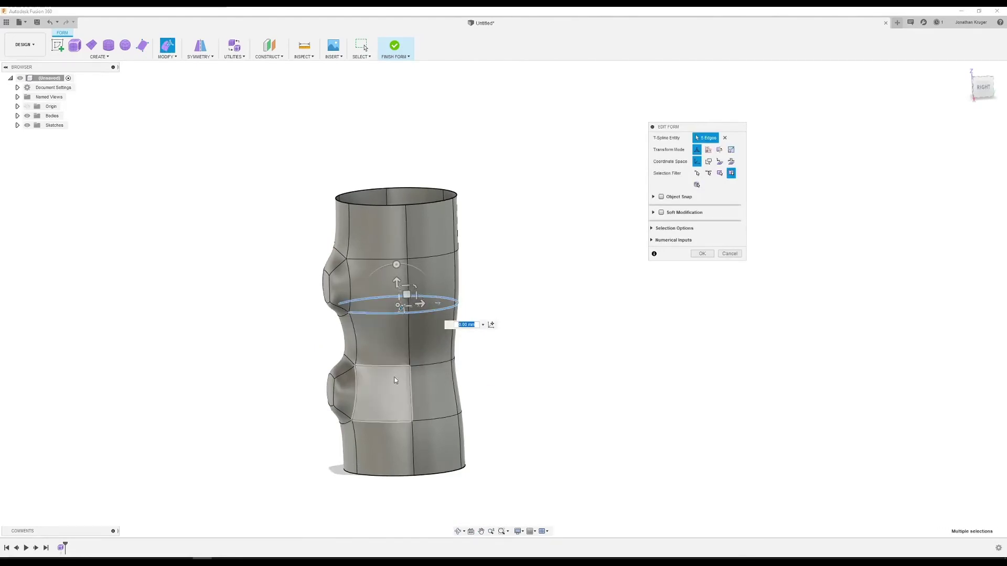
{"action": "double_click", "coordinate": [383, 364], "text": "shift"}
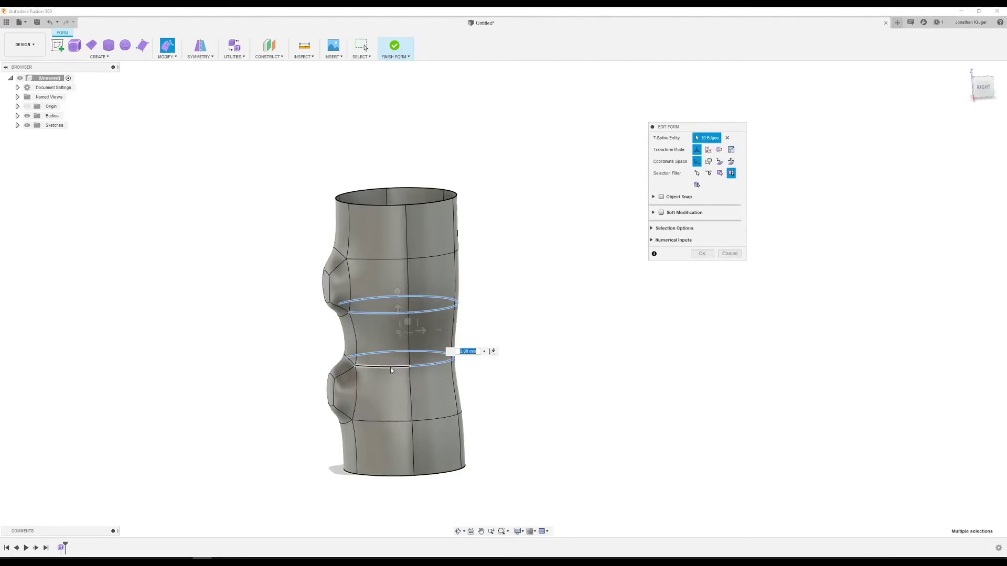
{"action": "left_click_drag", "start_coordinate": [398, 328], "coordinate": [398, 332]}
{"action": "middle_click_drag", "start_coordinate": [398, 332], "coordinate": [403, 167], "text": "shift"}
{"action": "left_click", "coordinate": [403, 166]}
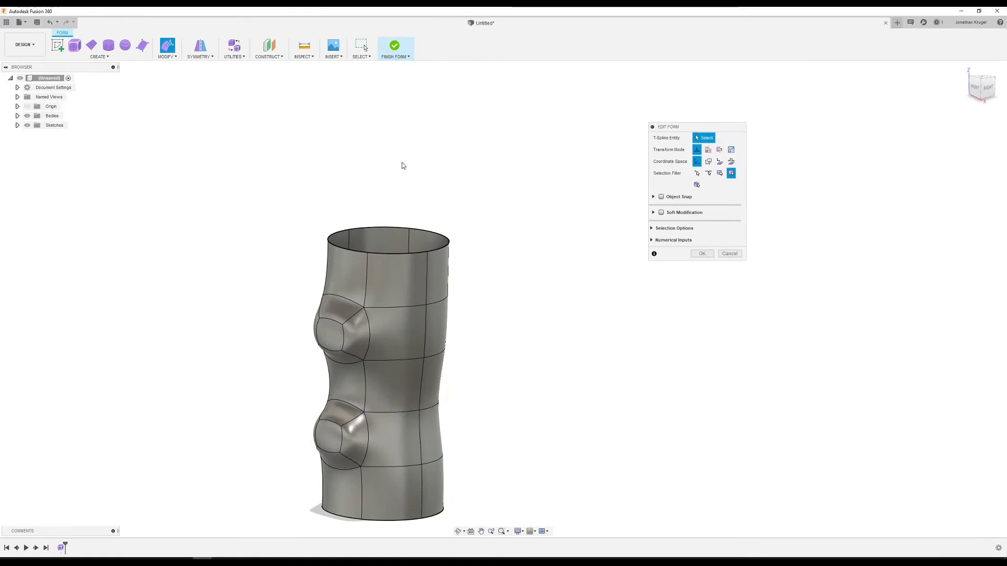
- Switch to box display and cap the cylinder's open top with a multi-sided Face through its six rim vertices
{"action": "left_click", "coordinate": [142, 46]}
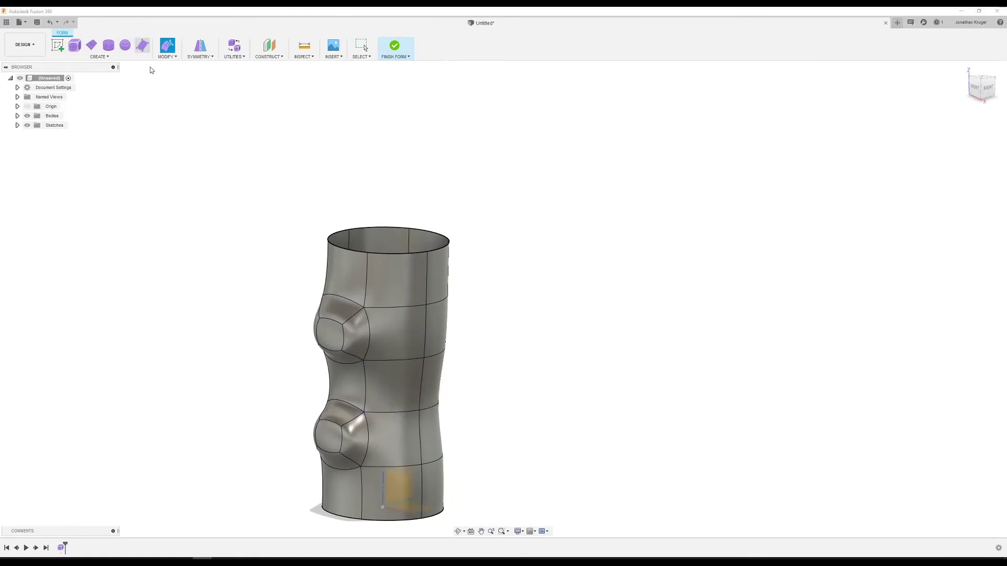
{"action": "key", "text": "ctrl+1"}
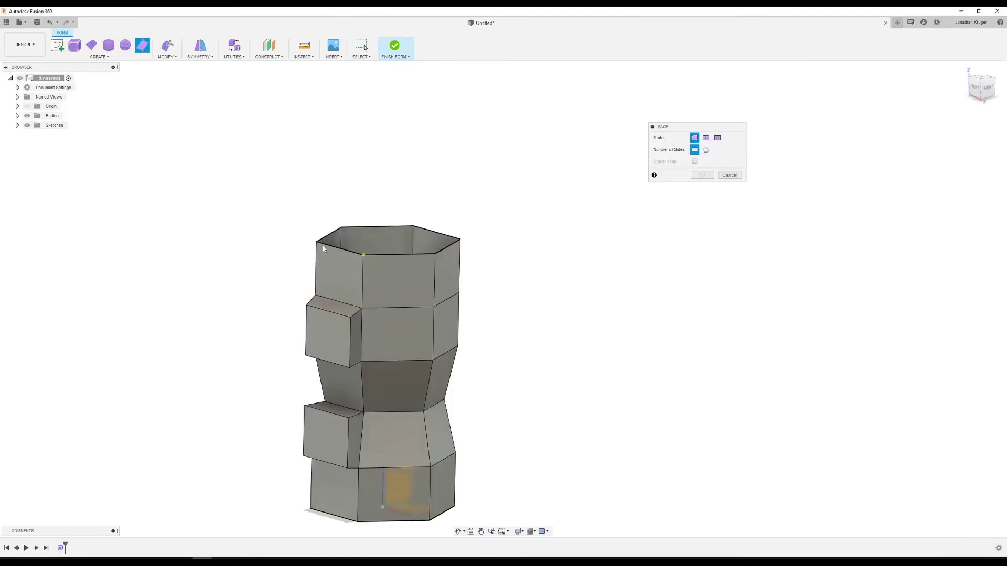
{"action": "left_click", "coordinate": [363, 255]}
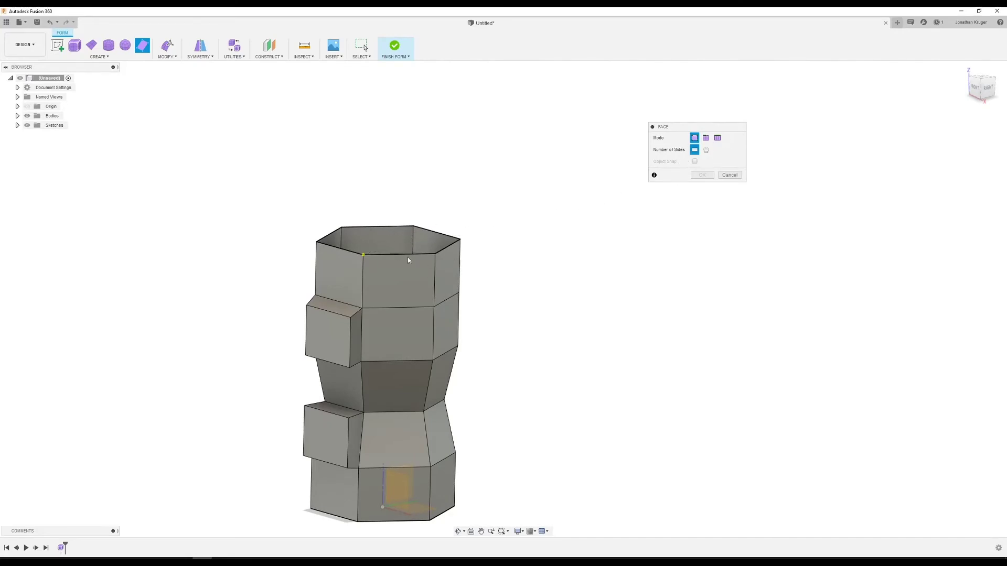
{"action": "left_click", "coordinate": [707, 152]}
{"action": "left_click", "coordinate": [342, 227]}
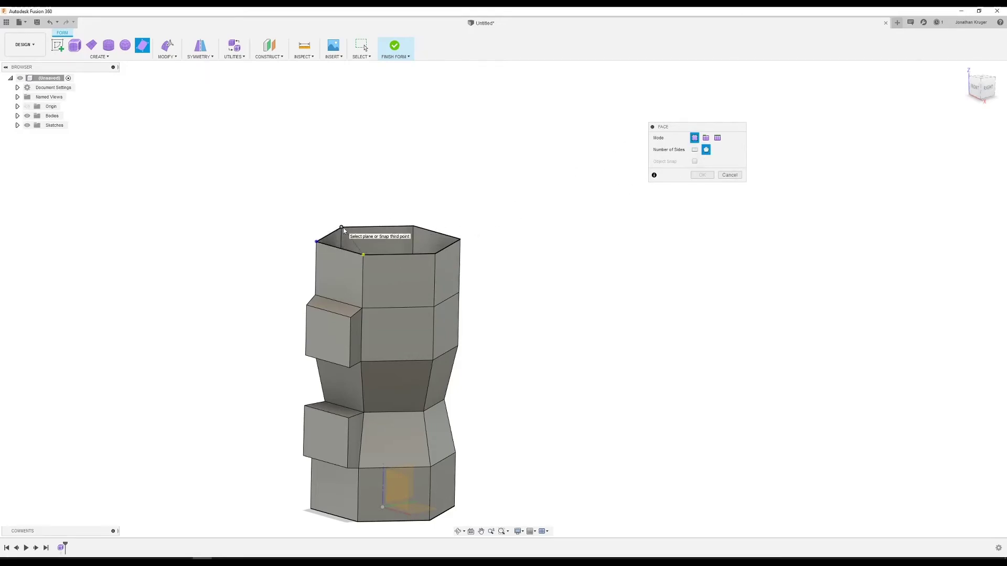
{"action": "left_click", "coordinate": [413, 225]}
{"action": "left_click", "coordinate": [460, 239]}
{"action": "left_click", "coordinate": [435, 254]}
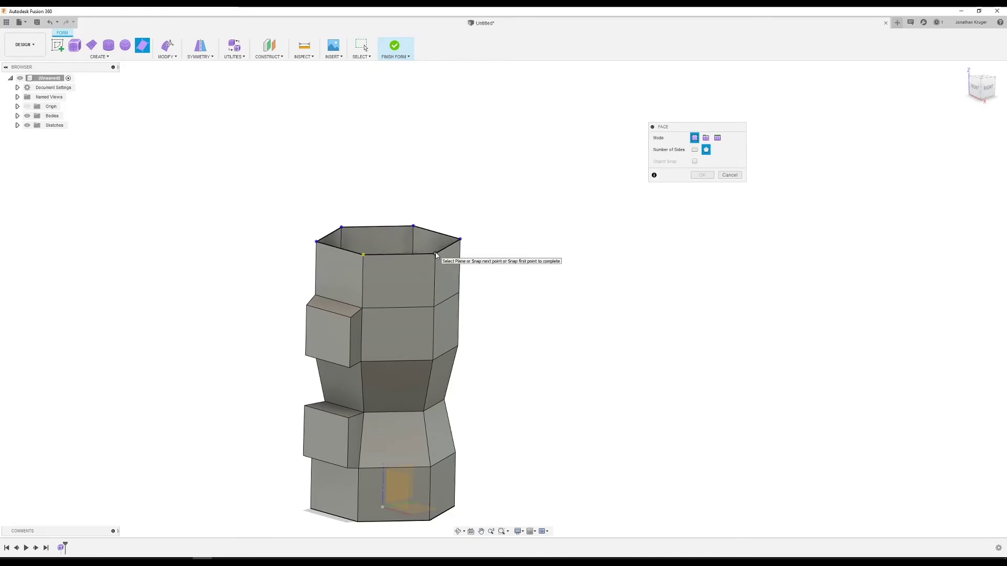
{"action": "left_click", "coordinate": [363, 255]}
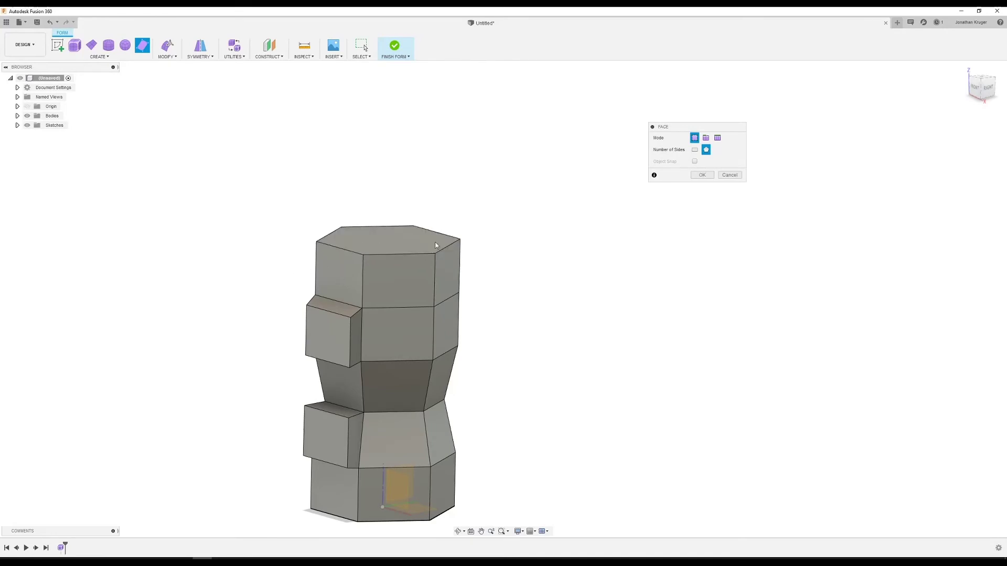
{"action": "middle_click_drag", "start_coordinate": [374, 387], "coordinate": [315, 493], "text": "shift"}
{"action": "left_click", "coordinate": [701, 176]}
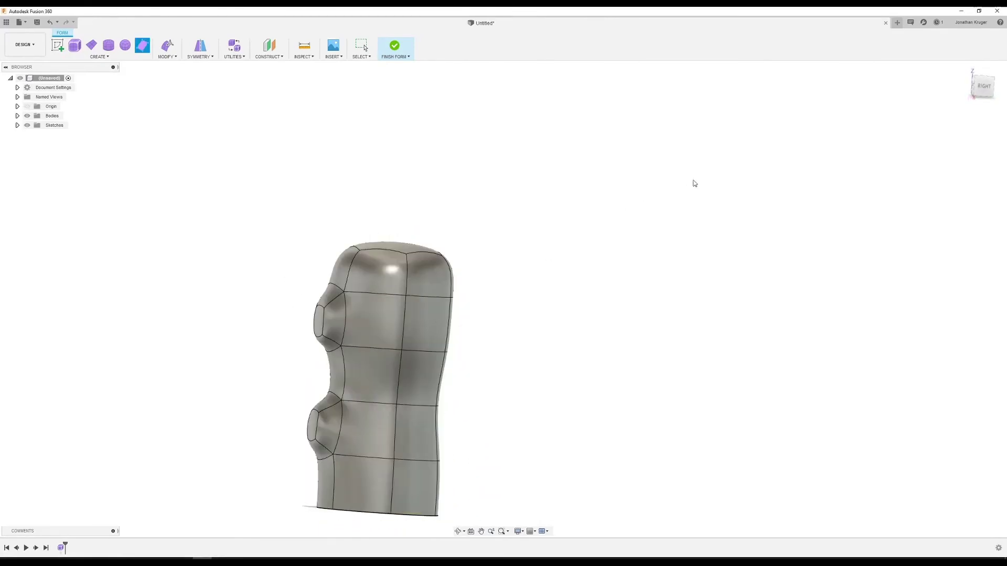
- Close the cylinder's open bottom with a multi-sided Face through its six rim vertices, using box display
{"action": "middle_click_drag", "start_coordinate": [493, 222], "coordinate": [472, 214], "text": "shift"}
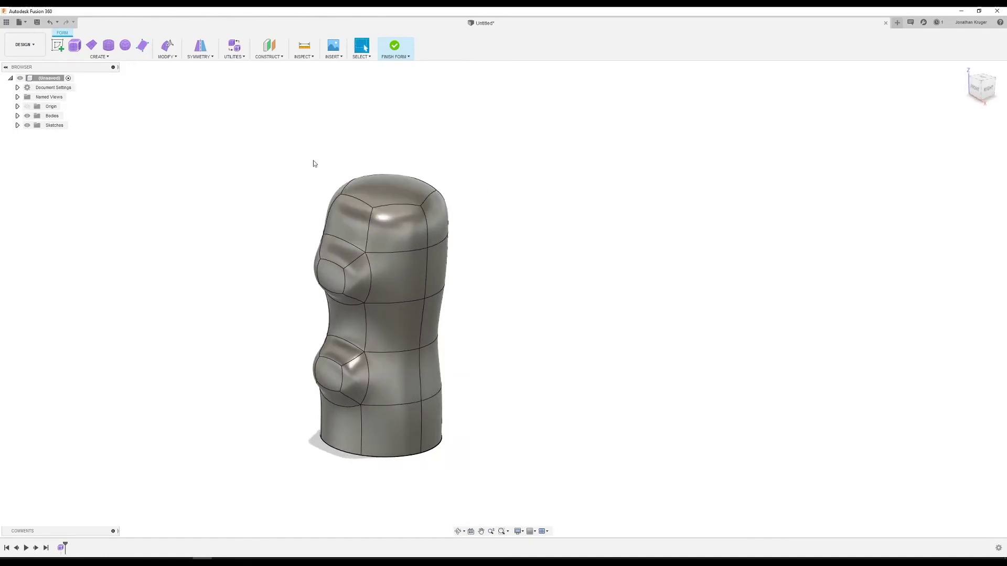
{"action": "middle_click_drag", "start_coordinate": [332, 173], "coordinate": [310, 107]}
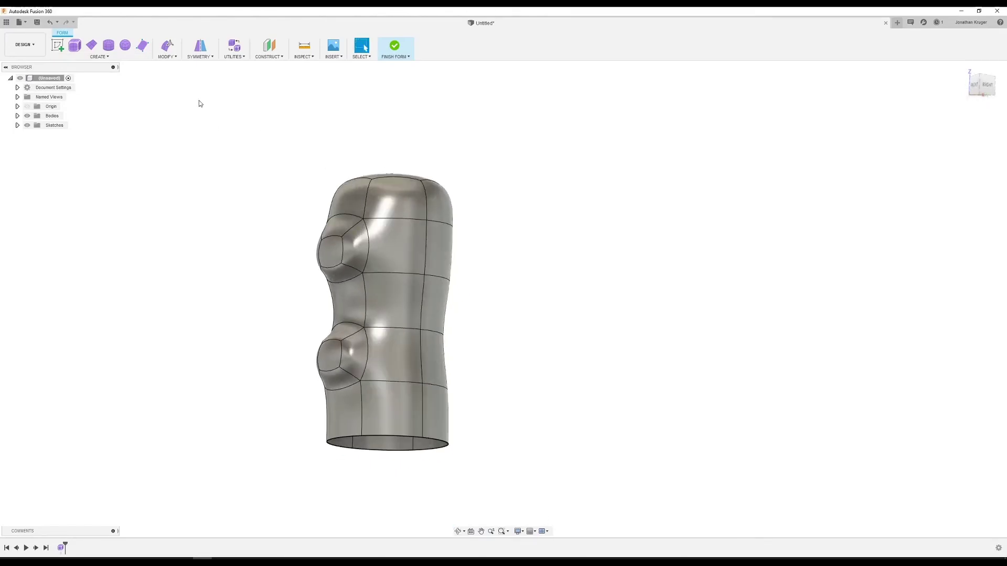
{"action": "left_click", "coordinate": [142, 46]}
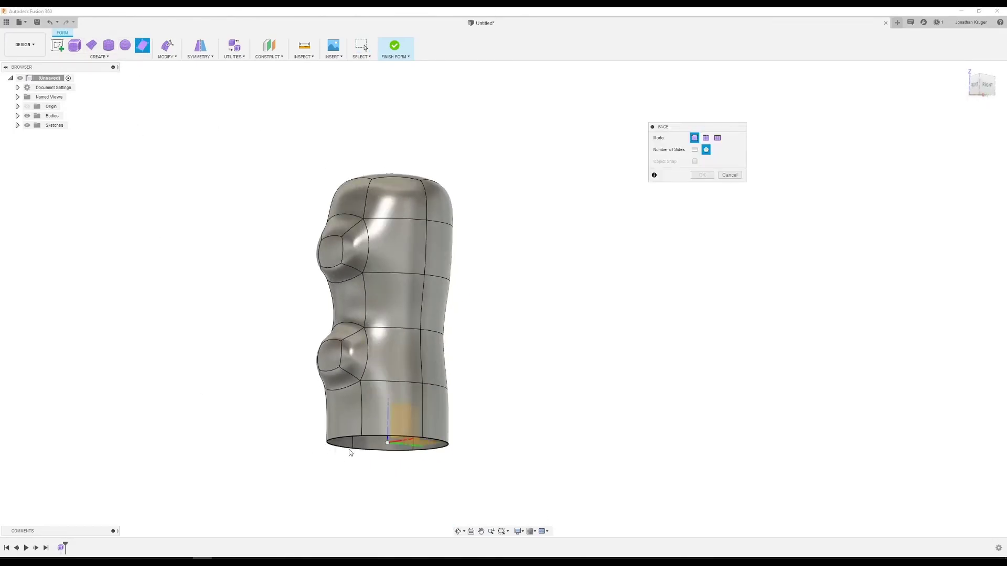
{"action": "key", "text": "ctrl+1"}
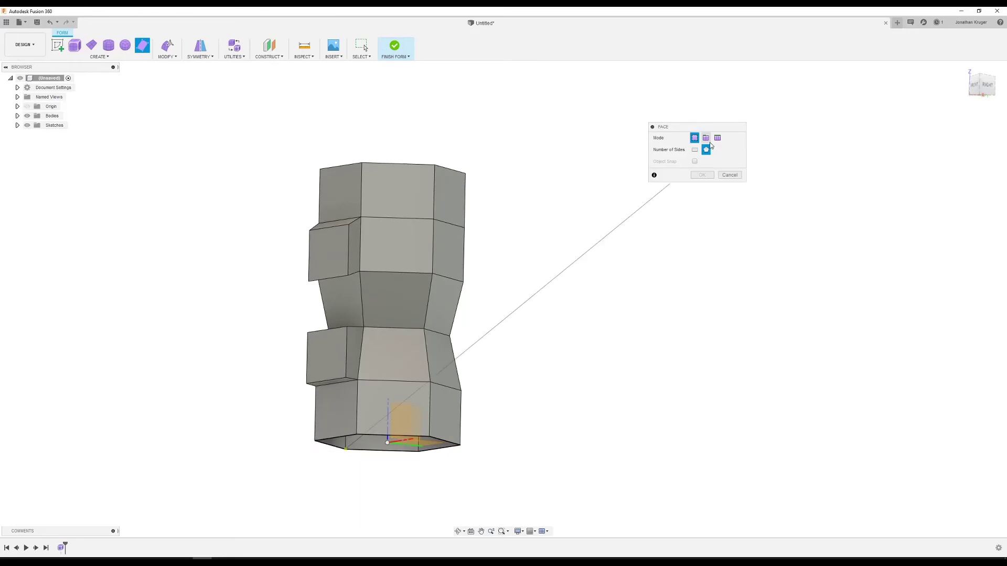
{"action": "left_click", "coordinate": [314, 441]}
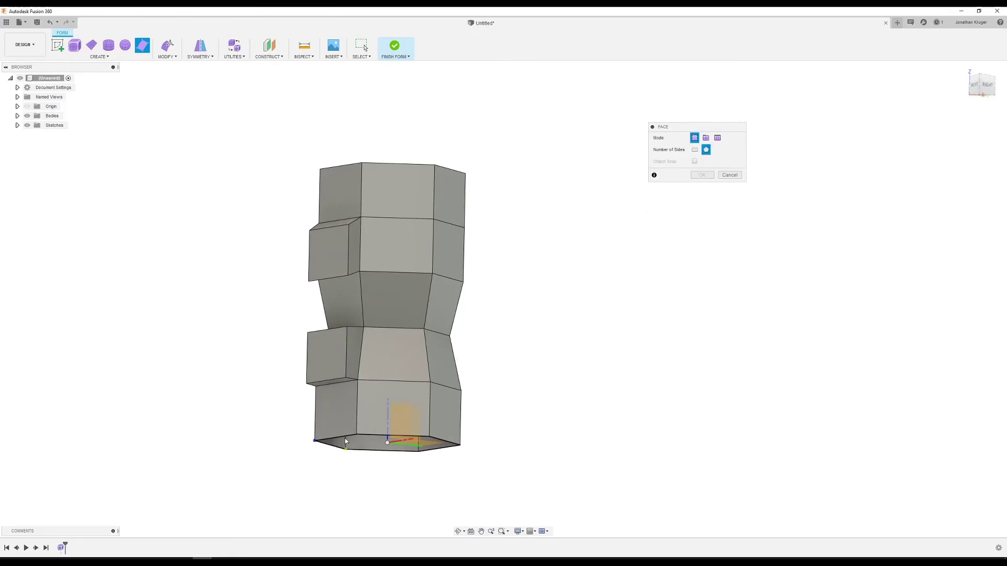
{"action": "left_click", "coordinate": [357, 434]}
{"action": "left_click", "coordinate": [459, 445]}
{"action": "left_click", "coordinate": [418, 450]}
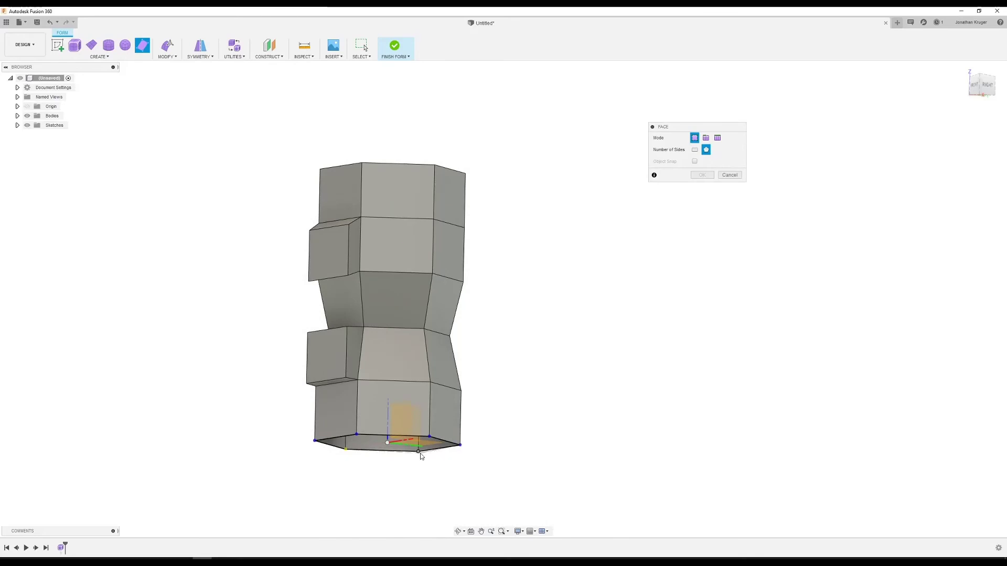
{"action": "left_click", "coordinate": [346, 450]}
{"action": "right_click", "coordinate": [296, 469]}
{"action": "left_click", "coordinate": [309, 441]}
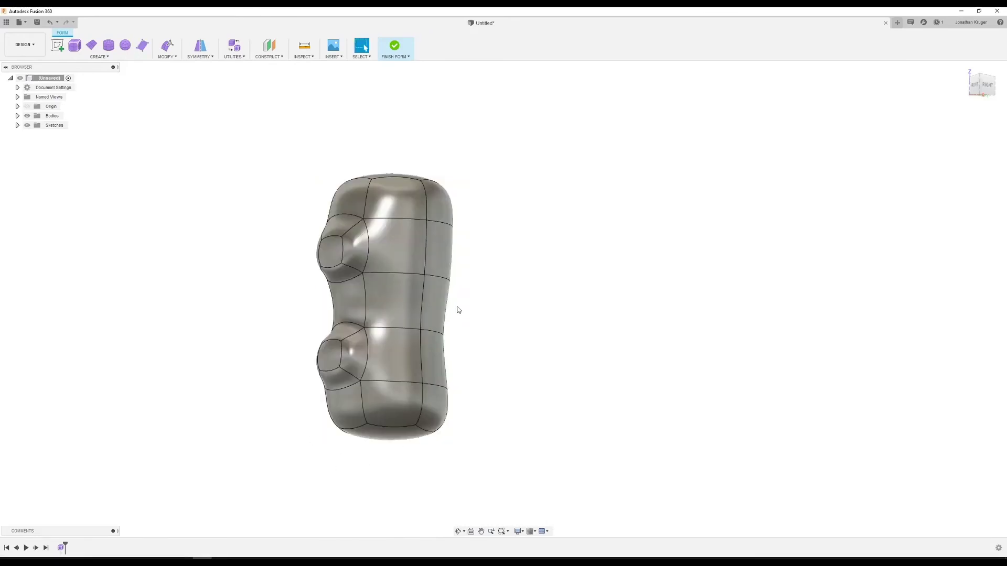
- Check the capped body from above and finish the form
{"action": "middle_click_drag", "start_coordinate": [459, 310], "coordinate": [434, 159], "text": "shift"}
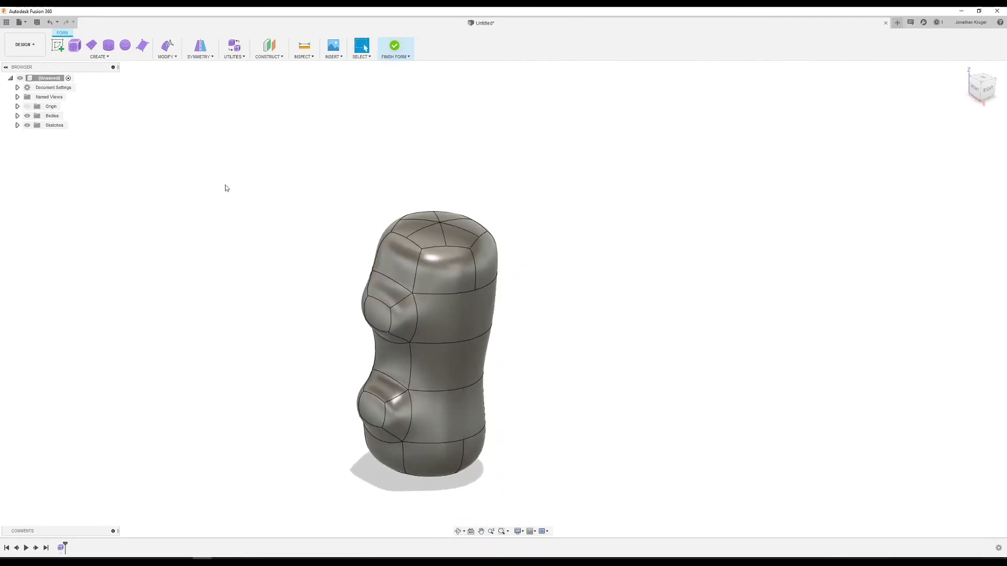
{"action": "middle_click_drag", "start_coordinate": [297, 195], "coordinate": [380, 173], "text": "shift"}
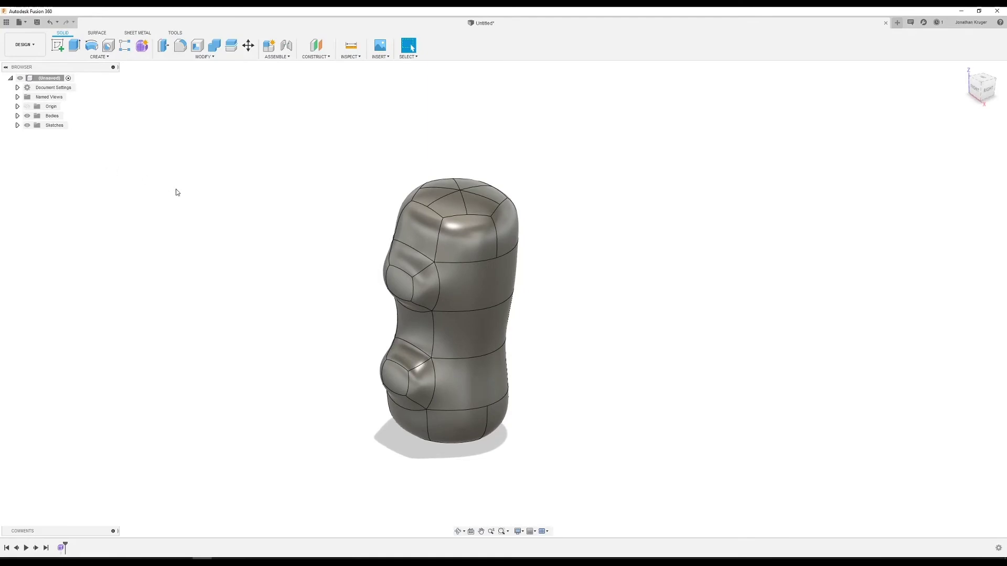
{"action": "middle_click_drag", "start_coordinate": [283, 188], "coordinate": [377, 233], "text": "shift"}
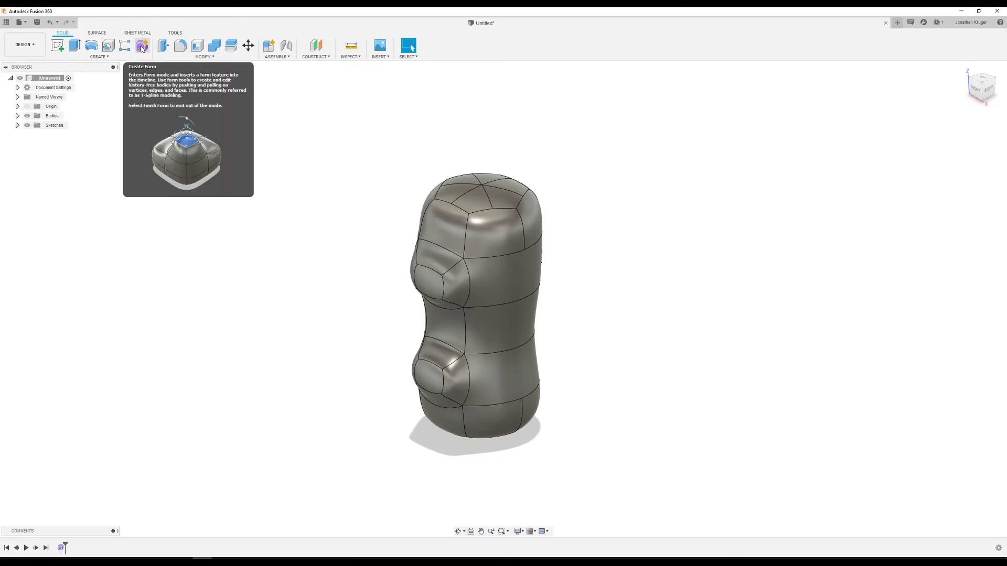
- Create a new form with a T-spline cylinder on the ground plane beside the body, about 81 mm in diameter and 120 mm high
{"action": "left_click", "coordinate": [142, 46]}
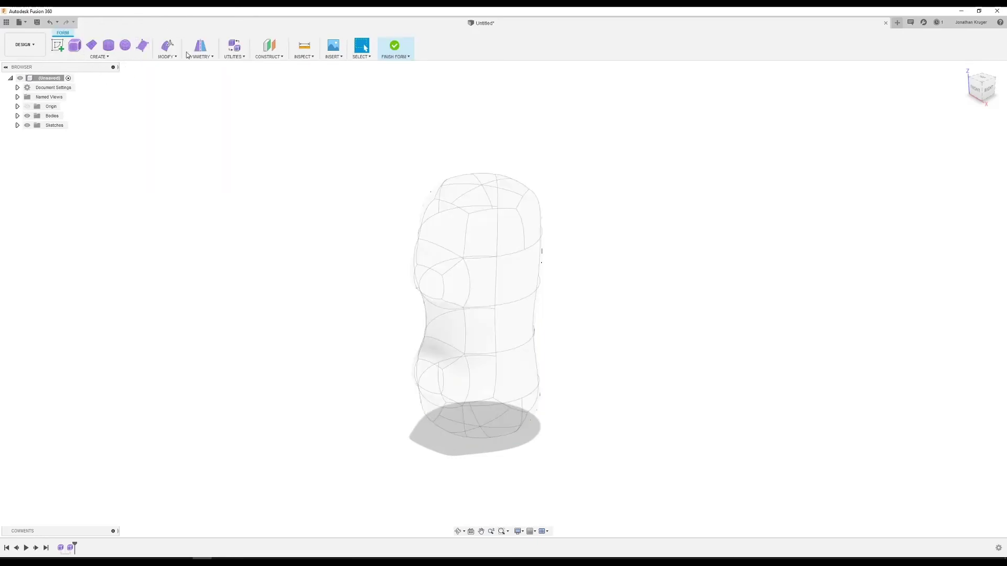
{"action": "left_click", "coordinate": [110, 57]}
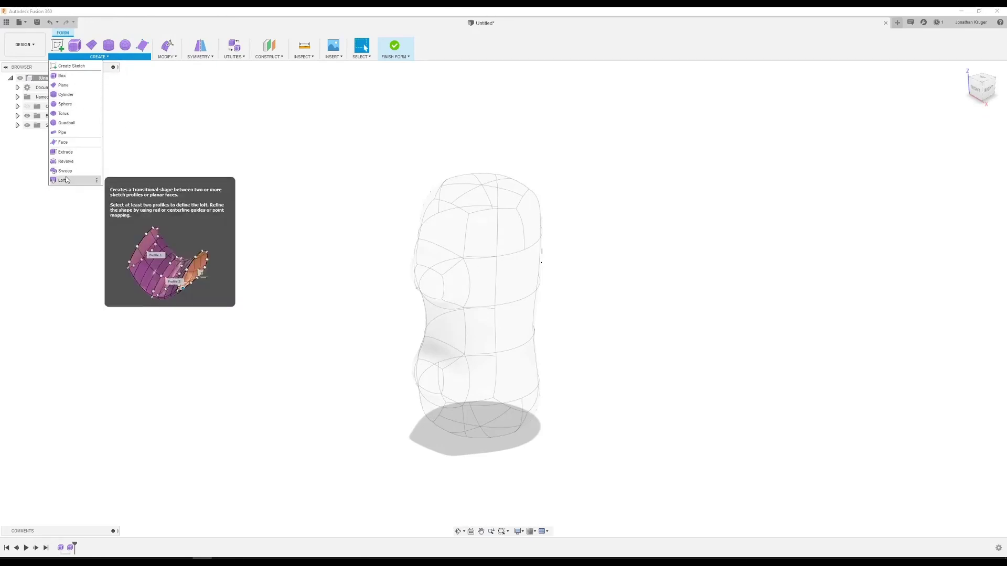
{"action": "left_click", "coordinate": [68, 95]}
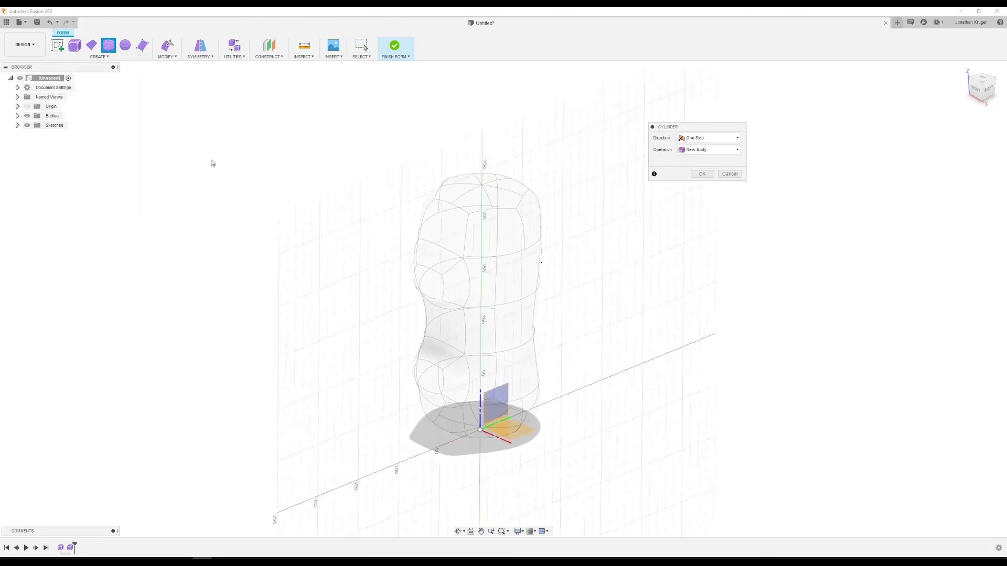
{"action": "left_click", "coordinate": [501, 428]}
{"action": "left_click", "coordinate": [691, 343]}
{"action": "left_click", "coordinate": [680, 361]}
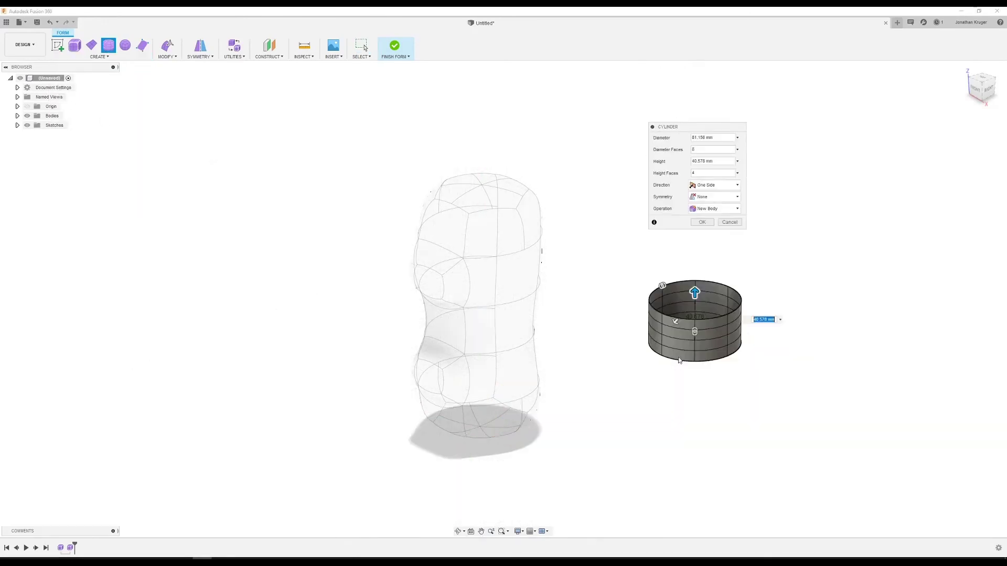
{"action": "type", "text": "120"}
{"action": "right_click", "coordinate": [548, 180]}
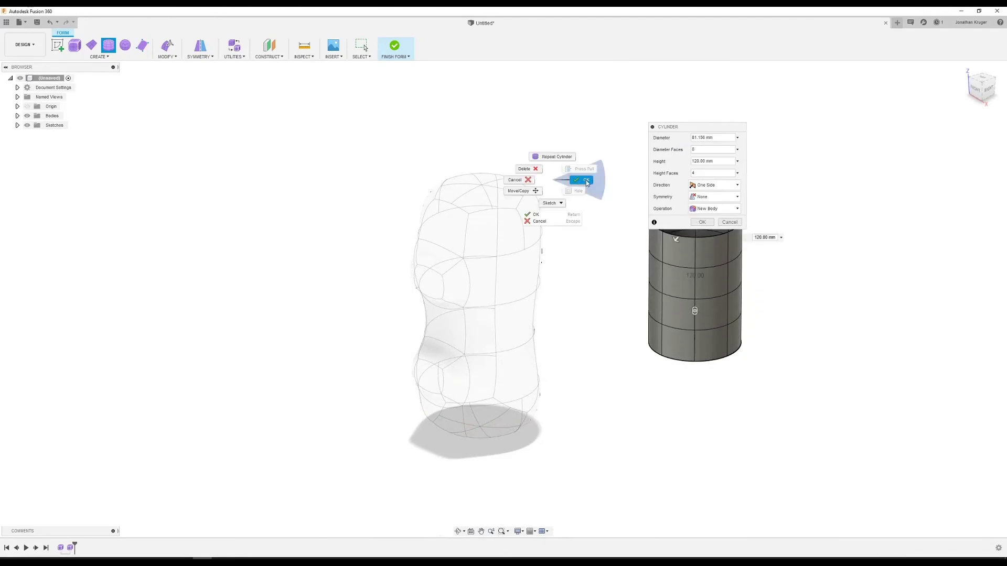
{"action": "left_click", "coordinate": [586, 181]}
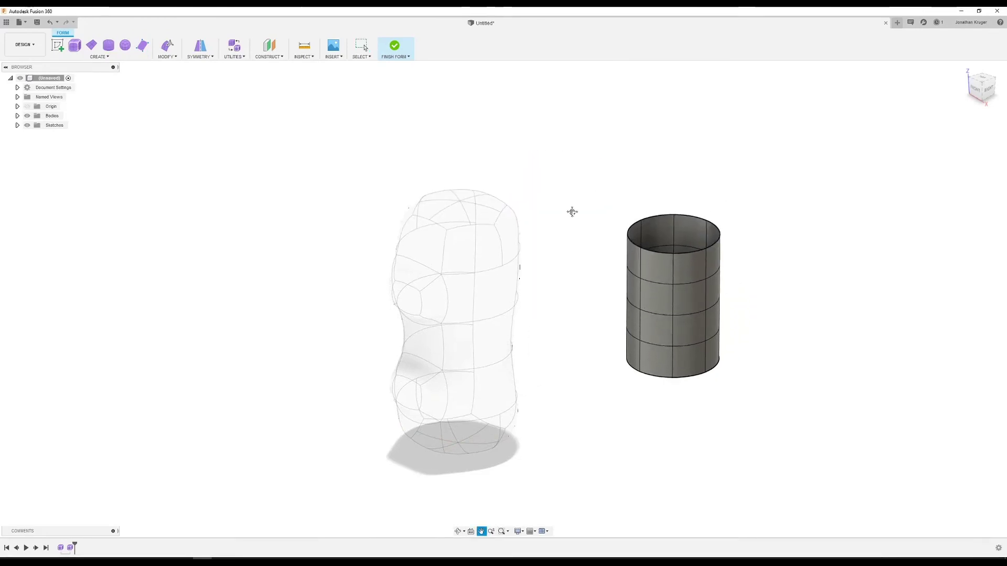
- Start Edit Form from two vertices of the new cylinder and select its complete middle edge loop
{"action": "left_click", "coordinate": [657, 327]}
{"action": "left_click", "coordinate": [593, 327]}
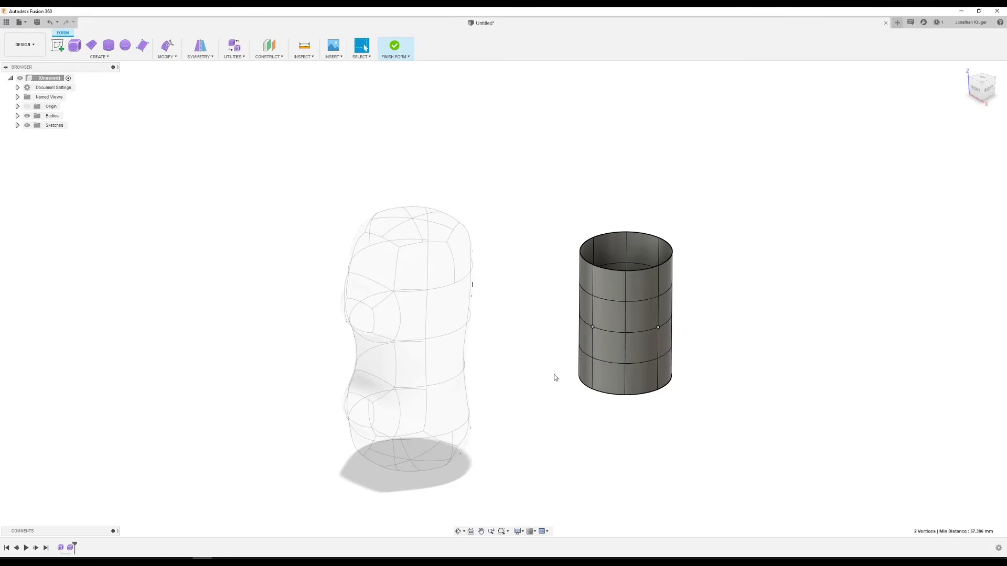
{"action": "right_click", "coordinate": [551, 306]}
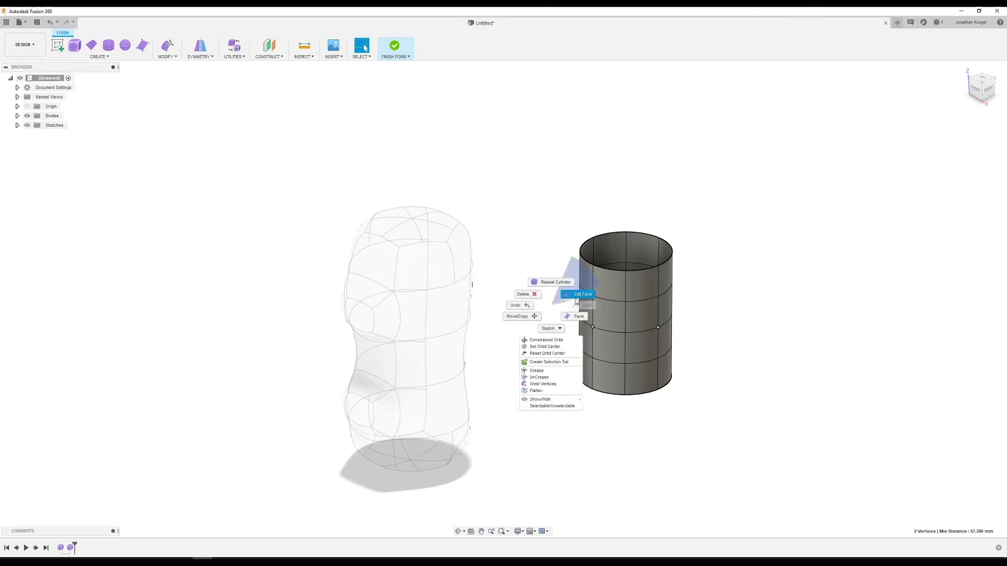
{"action": "left_click", "coordinate": [573, 292]}
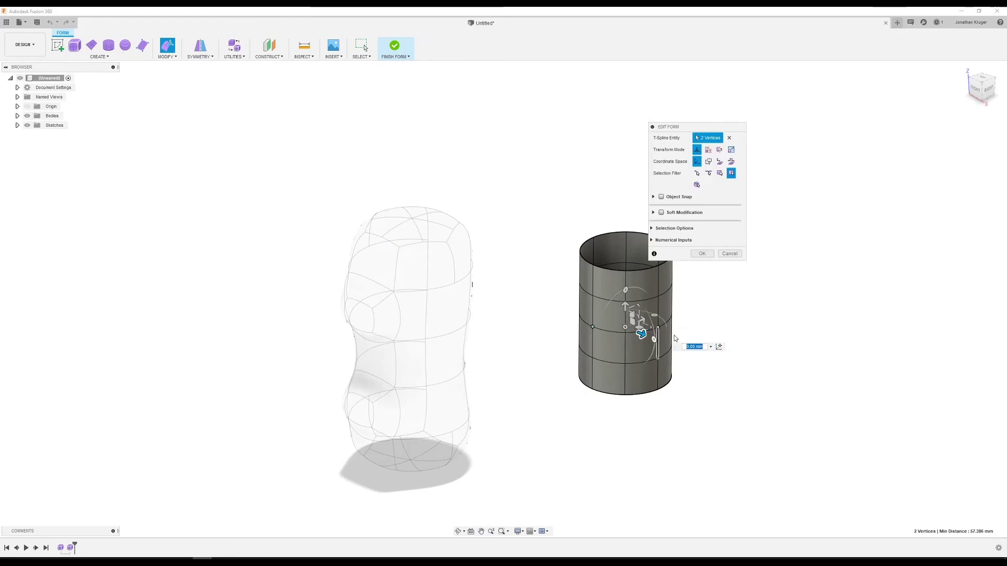
{"action": "double_click", "coordinate": [609, 332]}
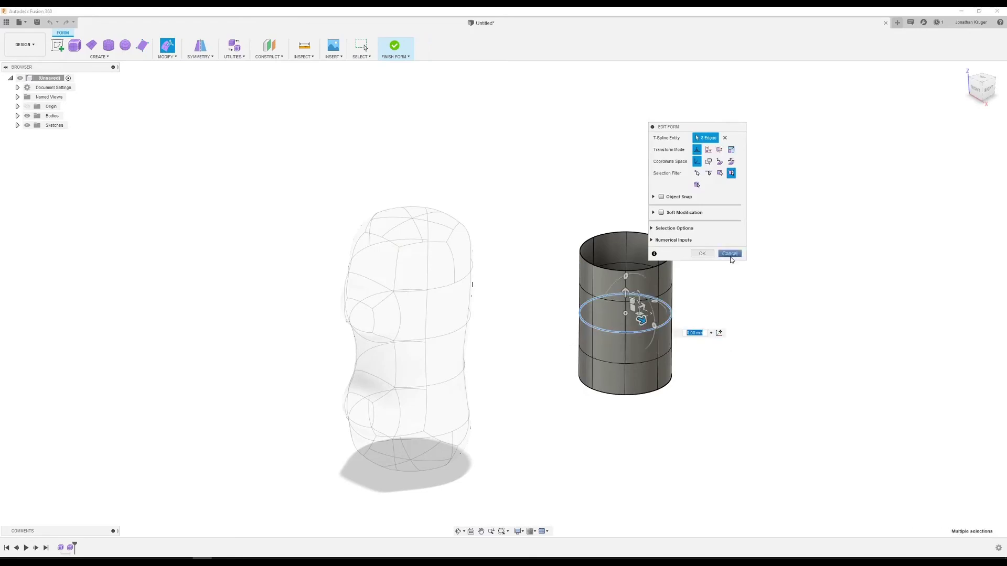
- In the right-side view, select the cylinder's upper half, tilt it toward the capped body and shift it the same way to bend the tube
{"action": "left_click", "coordinate": [996, 91]}
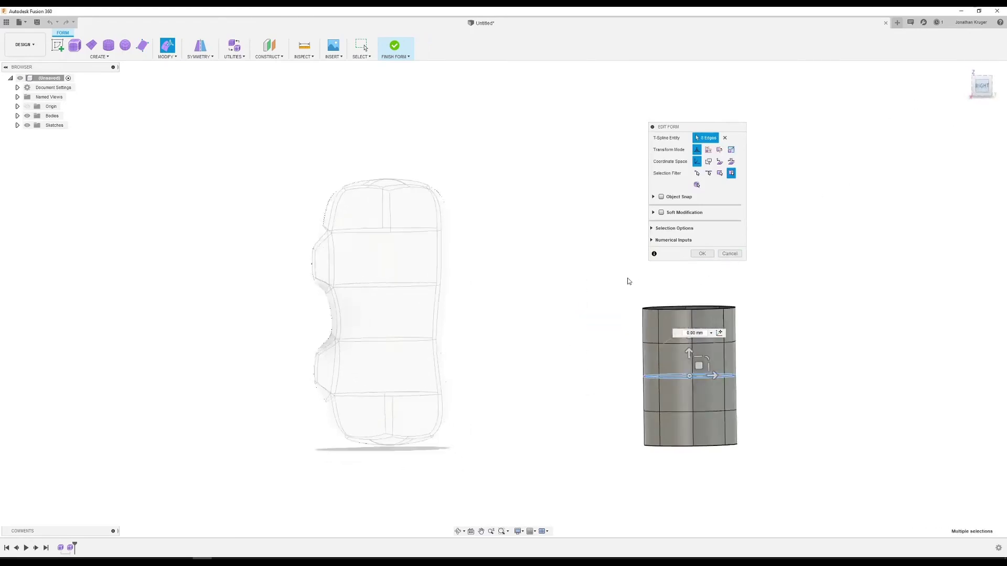
{"action": "left_click", "coordinate": [696, 358]}
{"action": "left_click_drag", "start_coordinate": [696, 357], "coordinate": [528, 261]}
{"action": "right_click", "coordinate": [506, 231]}
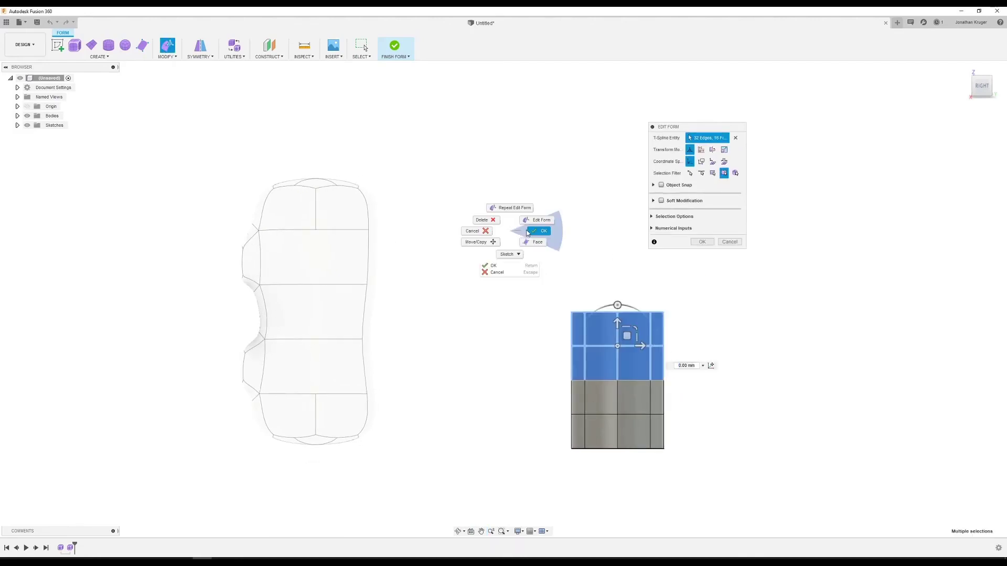
{"action": "left_click_drag", "start_coordinate": [618, 306], "coordinate": [597, 329]}
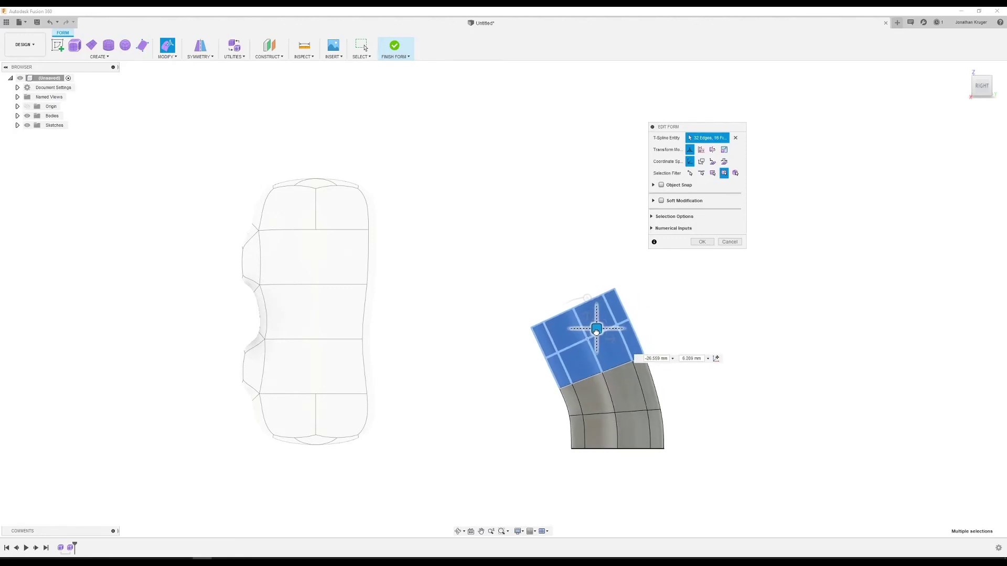
{"action": "middle_click_drag", "start_coordinate": [499, 375], "coordinate": [602, 393], "text": "shift"}
{"action": "right_click", "coordinate": [603, 372]}
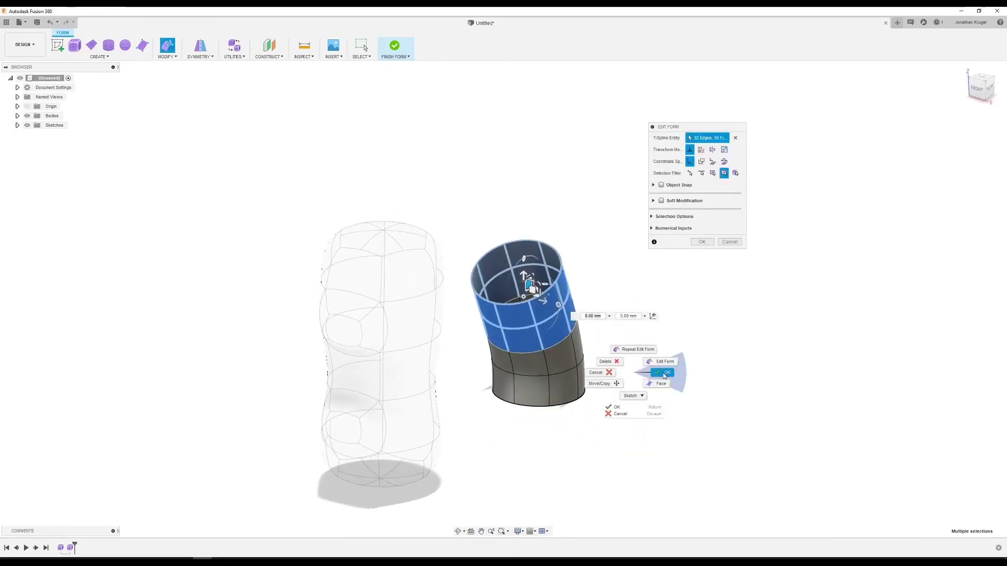
{"action": "left_click", "coordinate": [644, 357]}
{"action": "middle_click_drag", "start_coordinate": [629, 351], "coordinate": [621, 344], "text": "shift"}
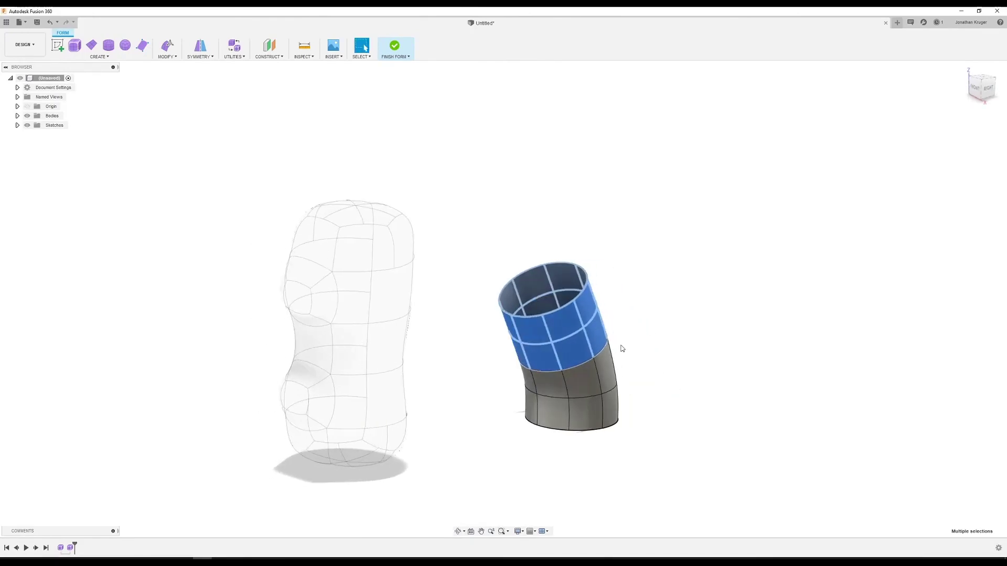